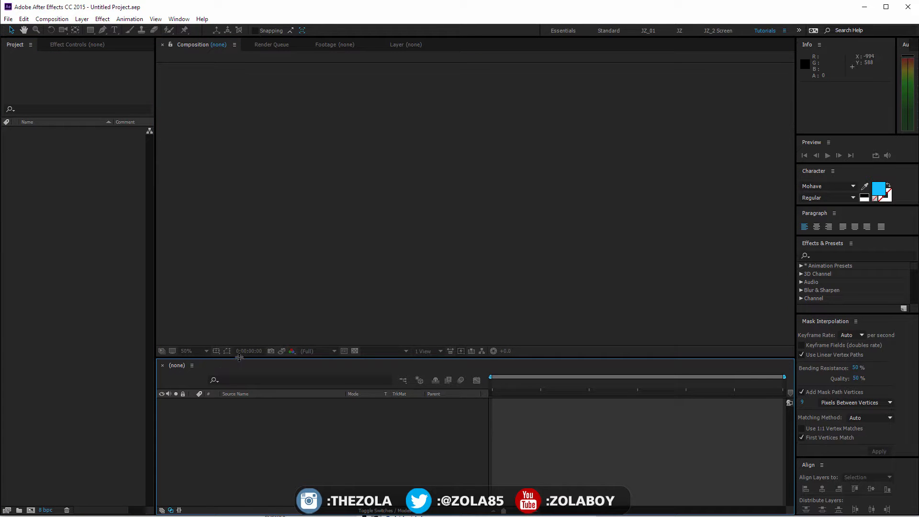
Enlarge the timeline area by shrinking the composition viewer
drag(239, 357, 247, 252)
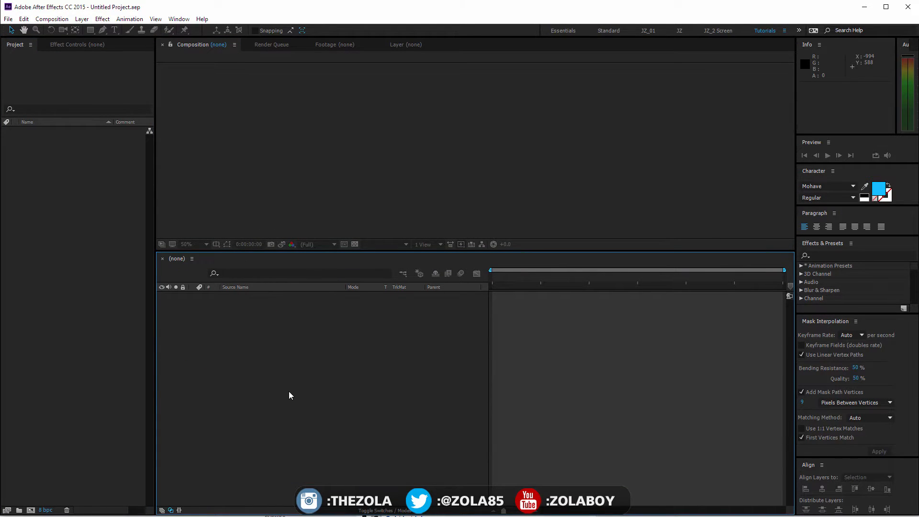
drag(204, 249, 209, 282)
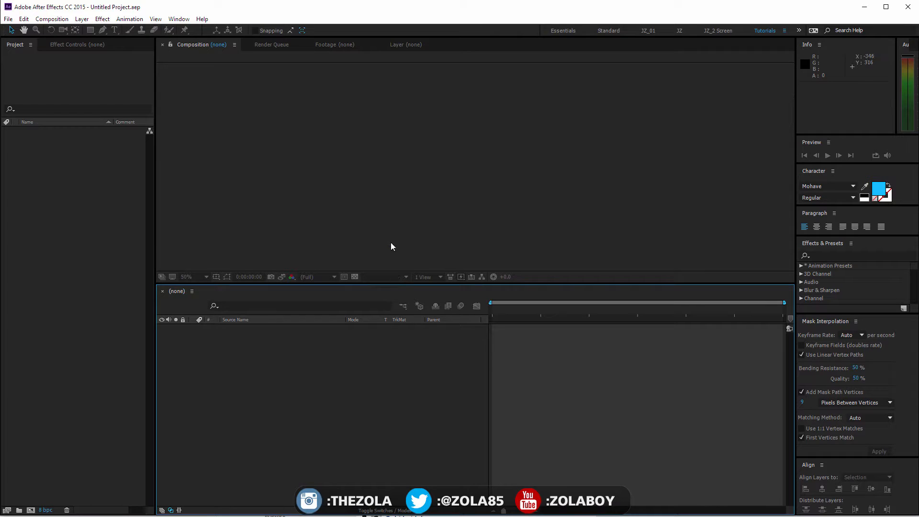
click(118, 191)
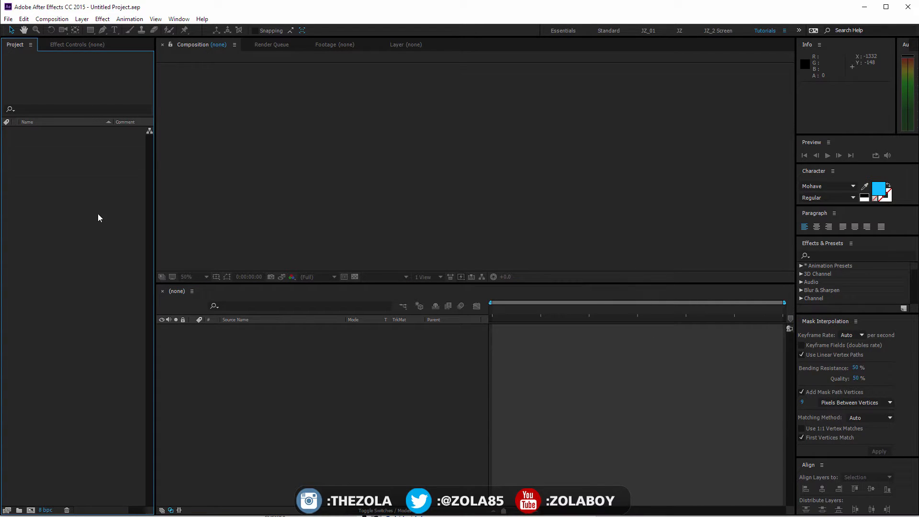
key(ctrl+n)
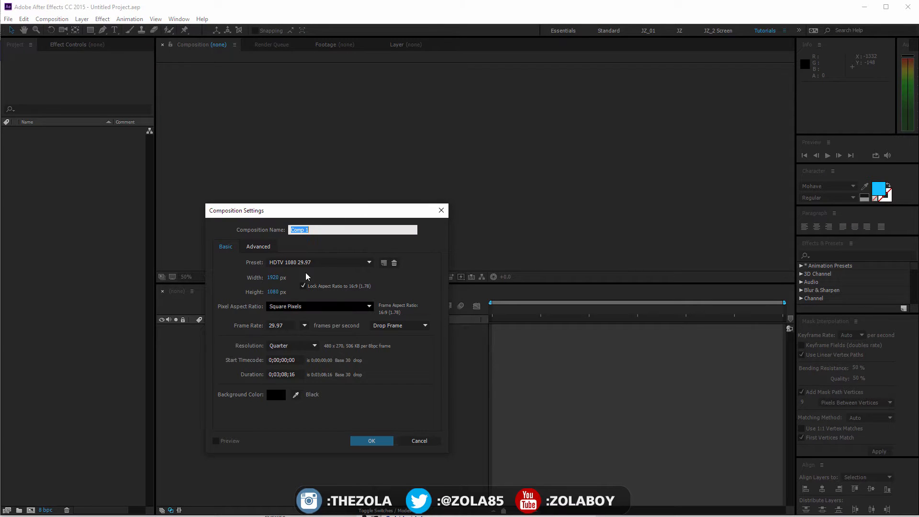
click(441, 210)
Create a new composition with the HDTV 1080 25 preset and a duration of 0:00:10:00
click(53, 20)
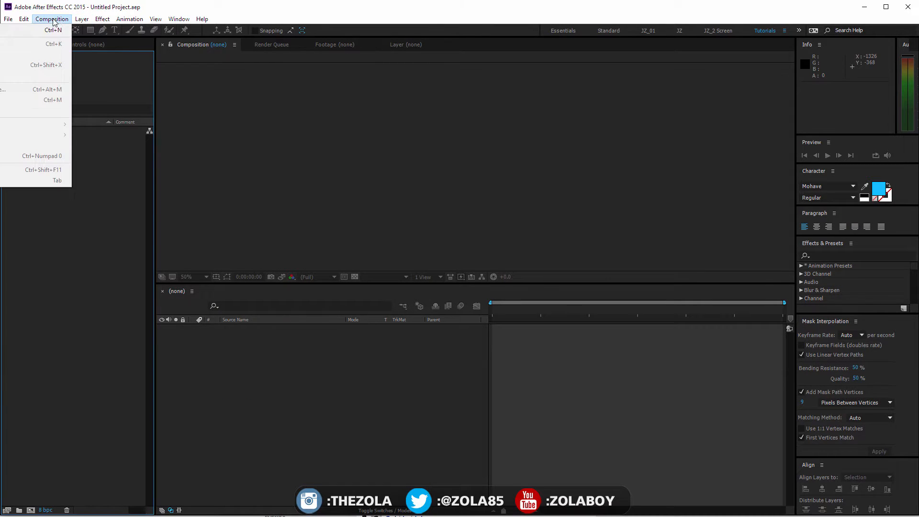
click(52, 31)
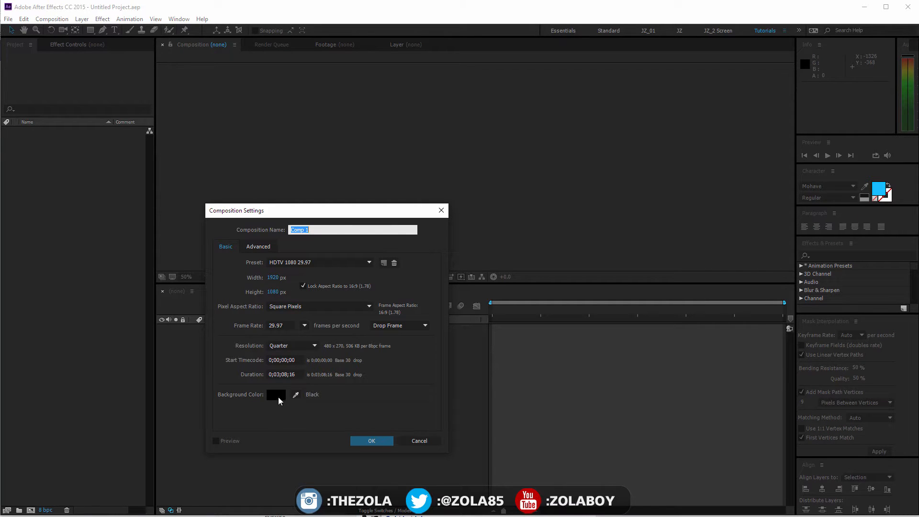
click(280, 374)
key(BackSpace)
text(0)
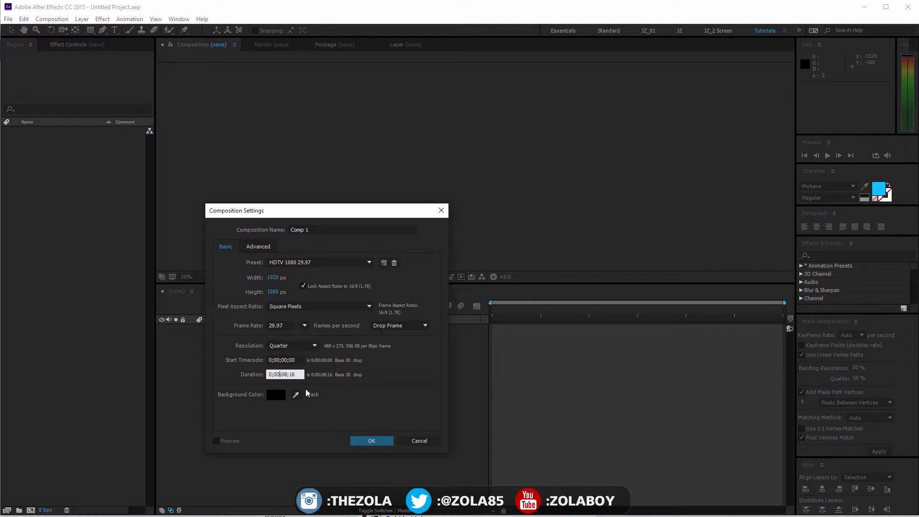
double_click(286, 375)
text(10)
click(309, 263)
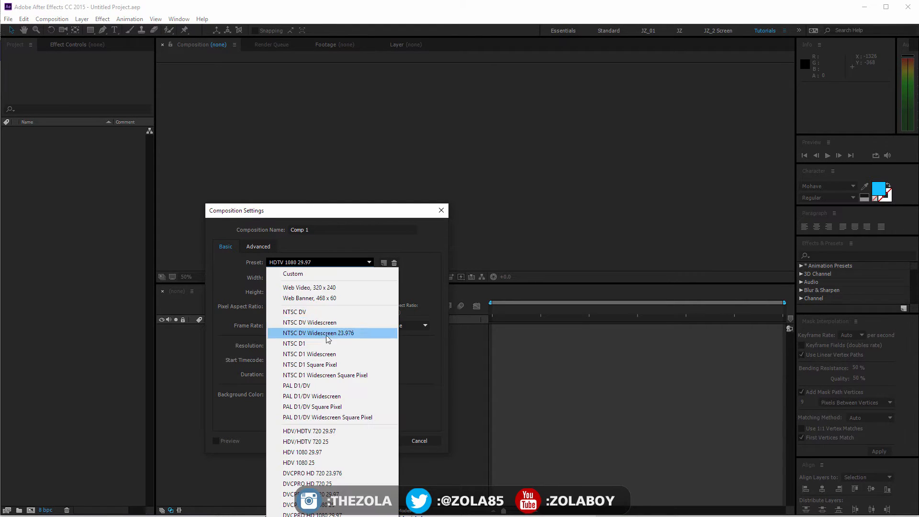
click(305, 516)
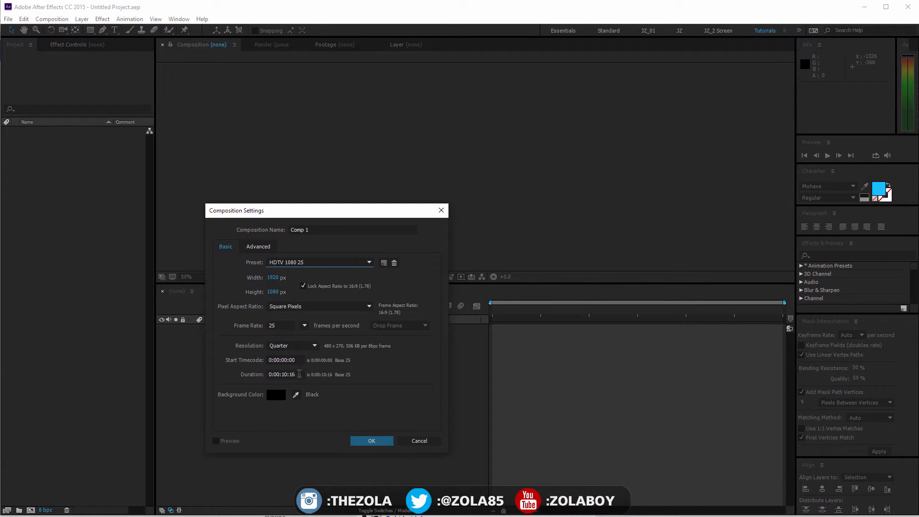
click(294, 375)
key(Return)
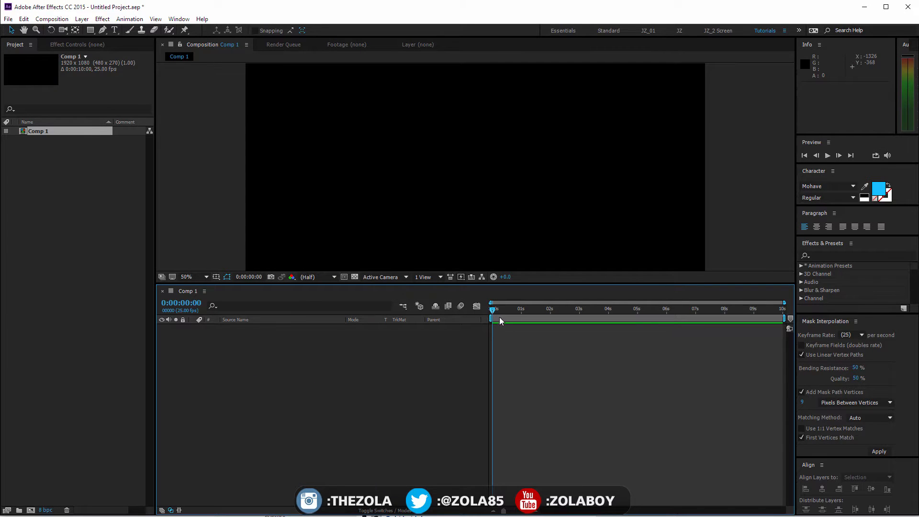
Enlarge the composition viewer against the timeline and set its magnification to fit the whole frame
drag(501, 284, 499, 323)
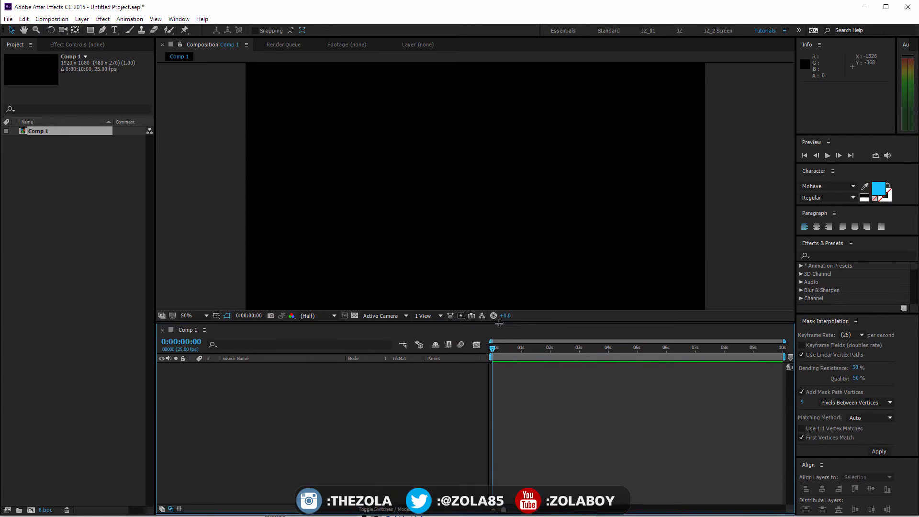
click(206, 316)
click(193, 324)
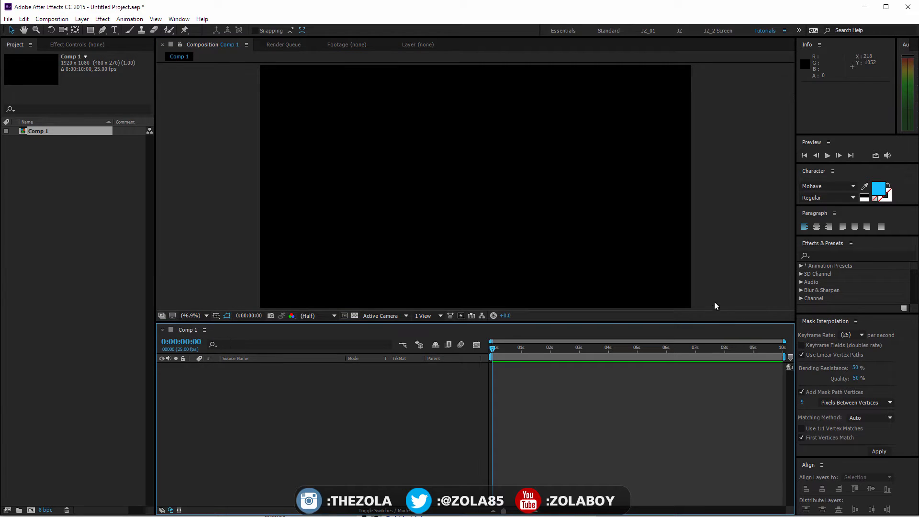
drag(693, 320, 644, 324)
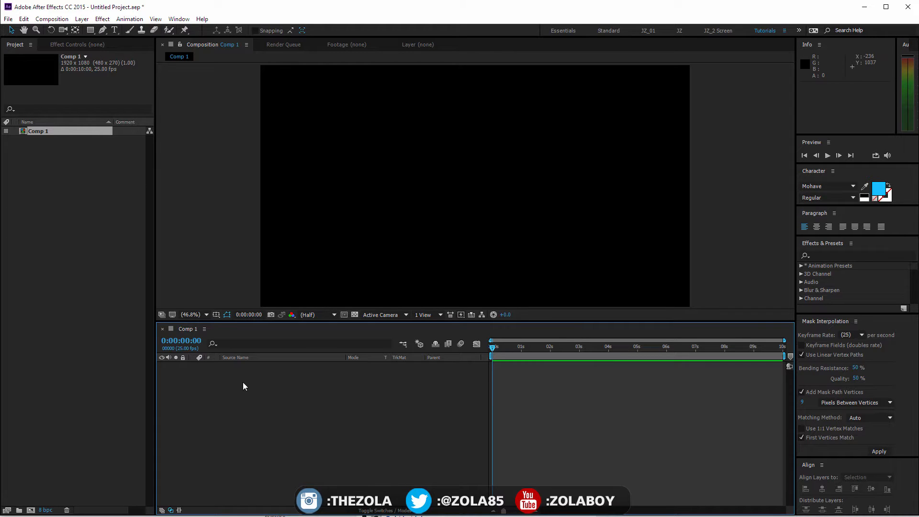
Import AL0I0258.mp4, AL0I0267.mp4 and the raw photo AL0I0266.cr2 from the Patrick Selects folder, accepting the default raw settings
click(61, 166)
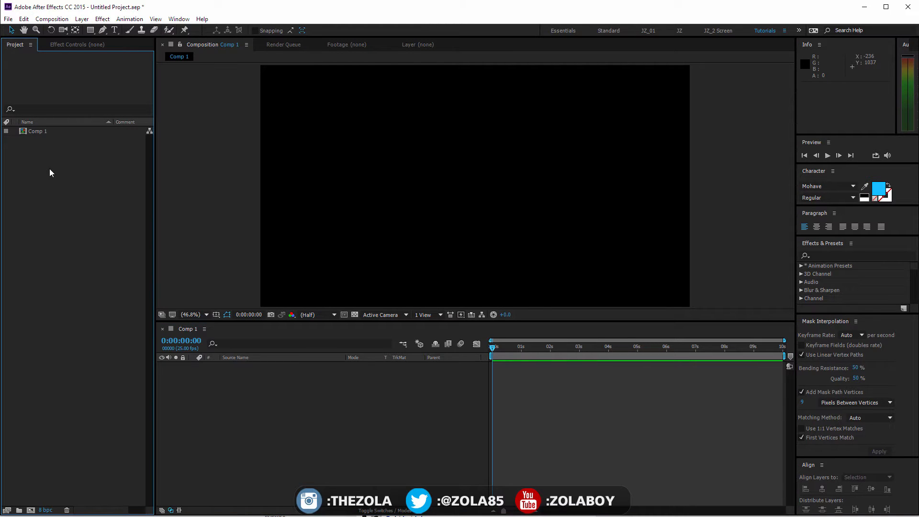
double_click(62, 182)
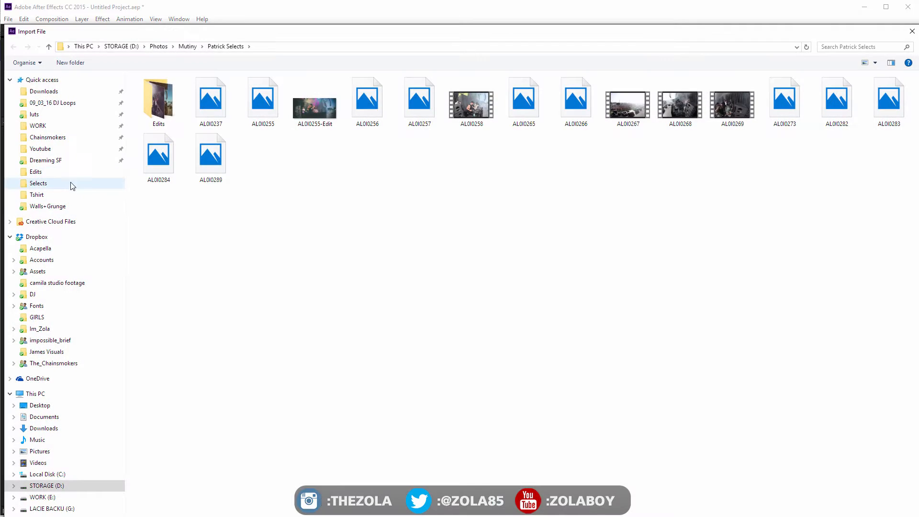
click(472, 103)
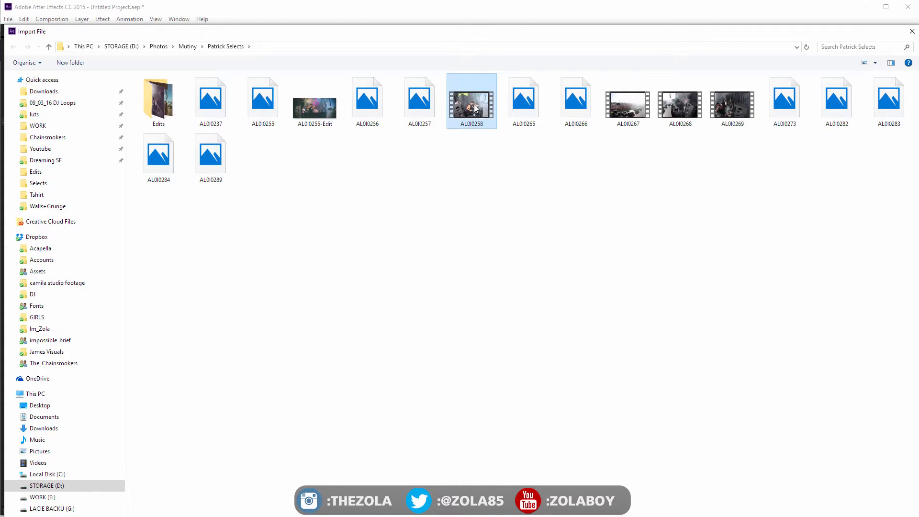
ctrl+click(636, 102)
ctrl+click(576, 126)
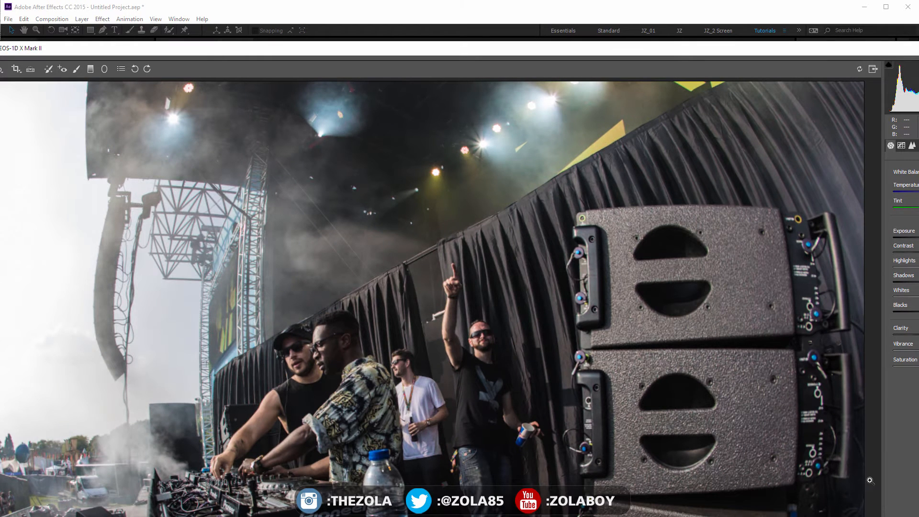
key(Return)
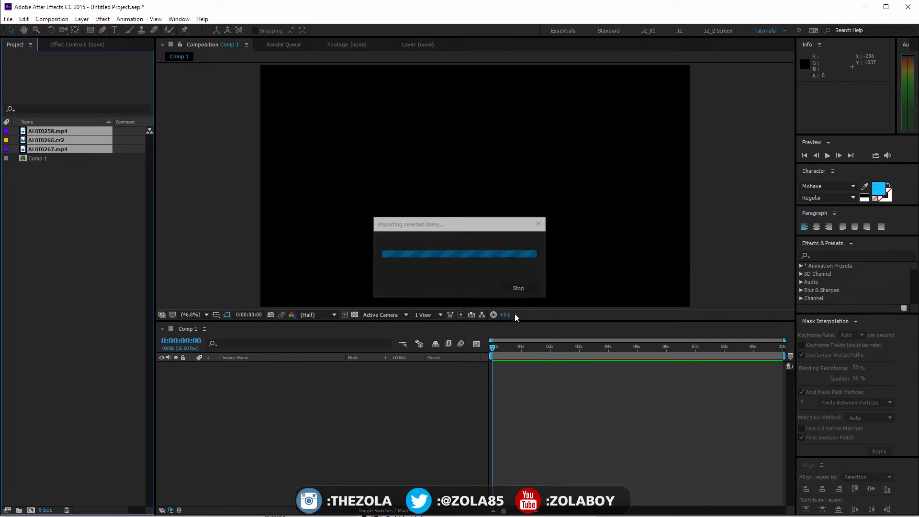
click(97, 208)
Preview the AL0I0267.mp4 footage and inspect the other imported files' details in the project, returning to Comp 1 at the end
double_click(57, 150)
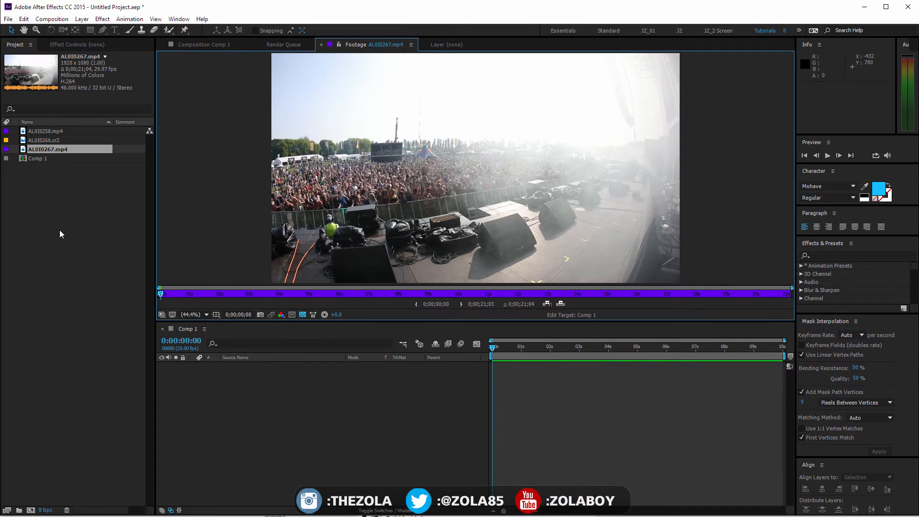
click(54, 132)
click(55, 149)
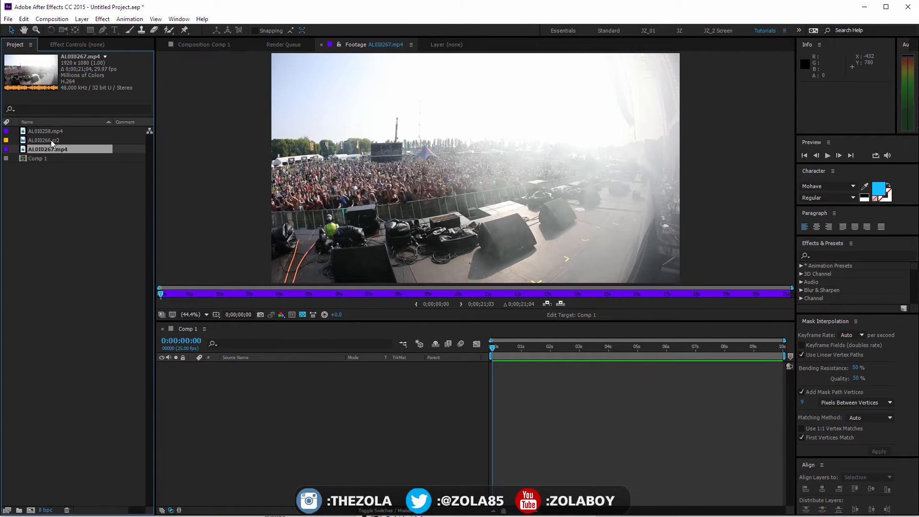
click(51, 139)
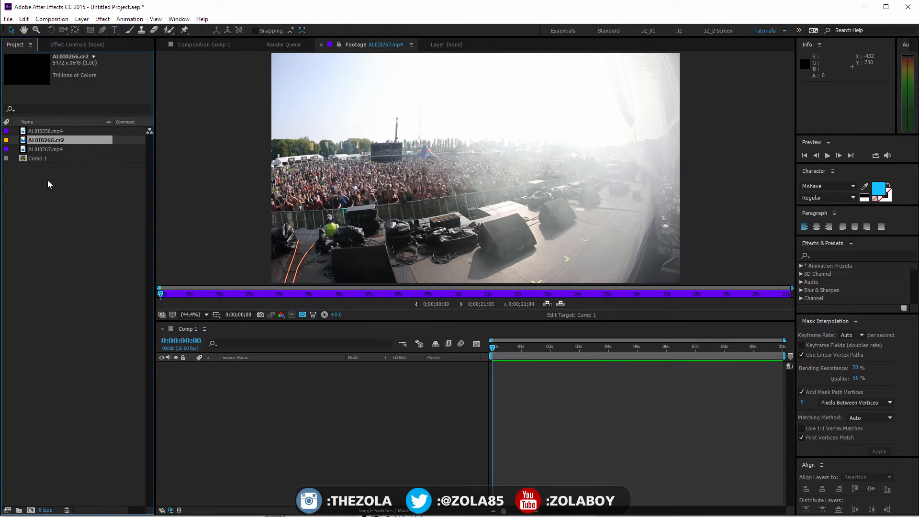
click(48, 180)
click(49, 149)
click(74, 225)
click(277, 392)
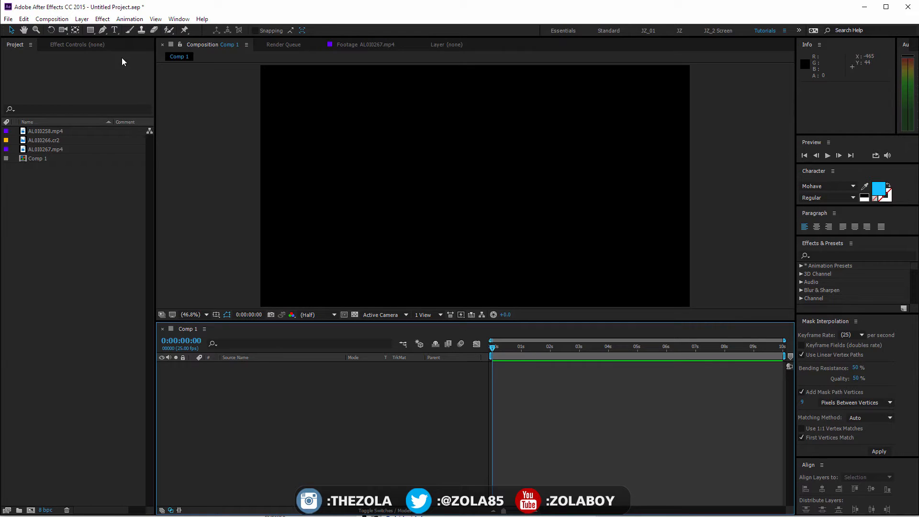
Start a new solid layer in Comp 1 and set its width and height to 1000 px each
click(82, 20)
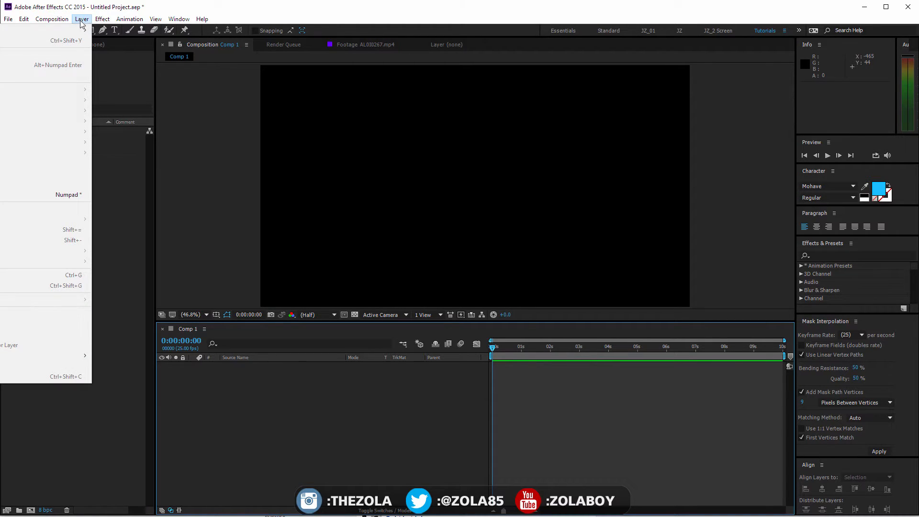
mouse_move(83, 30)
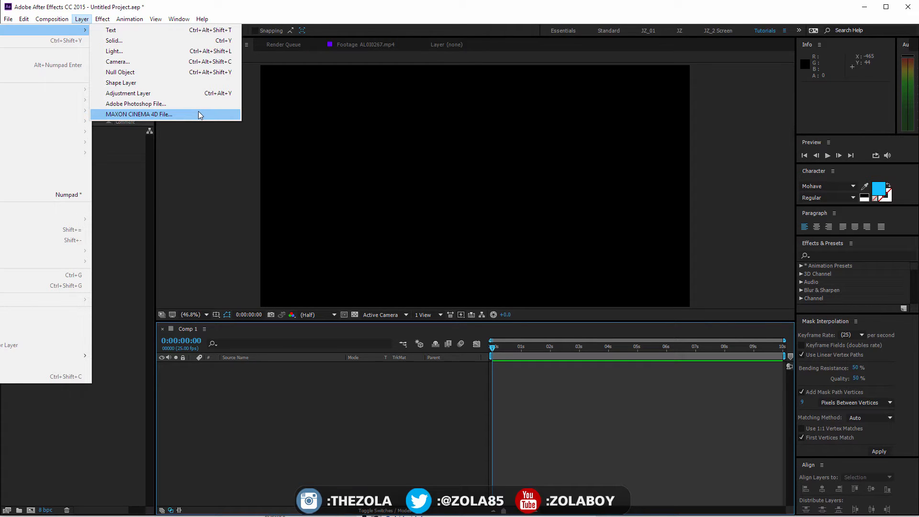
click(188, 41)
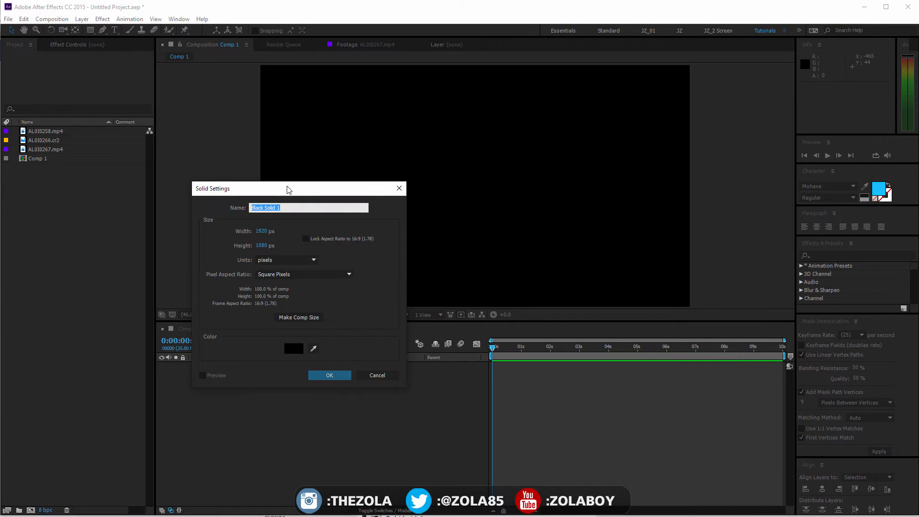
drag(289, 189, 321, 157)
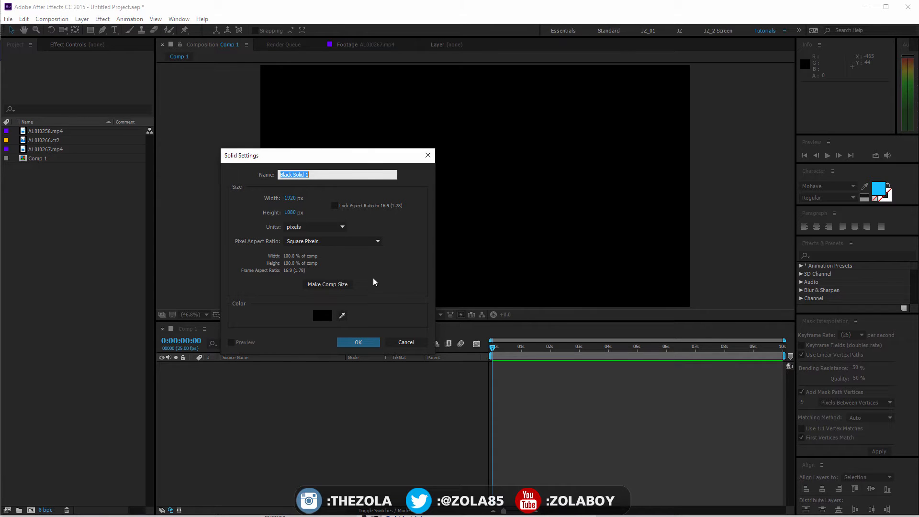
drag(356, 163, 443, 103)
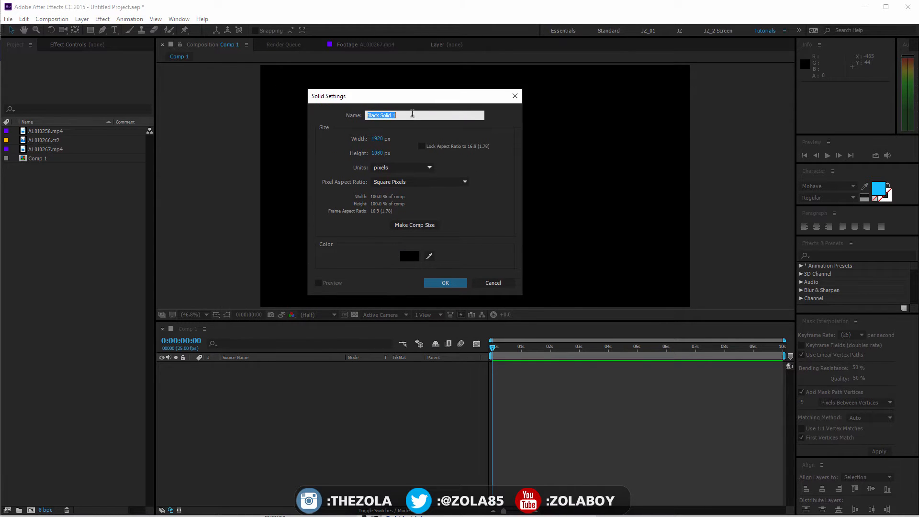
click(378, 139)
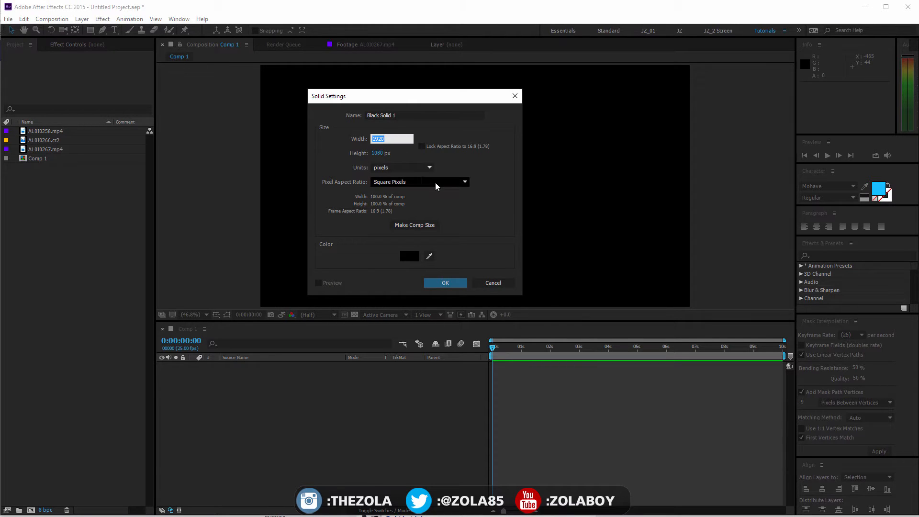
text(1000)
key(Tab)
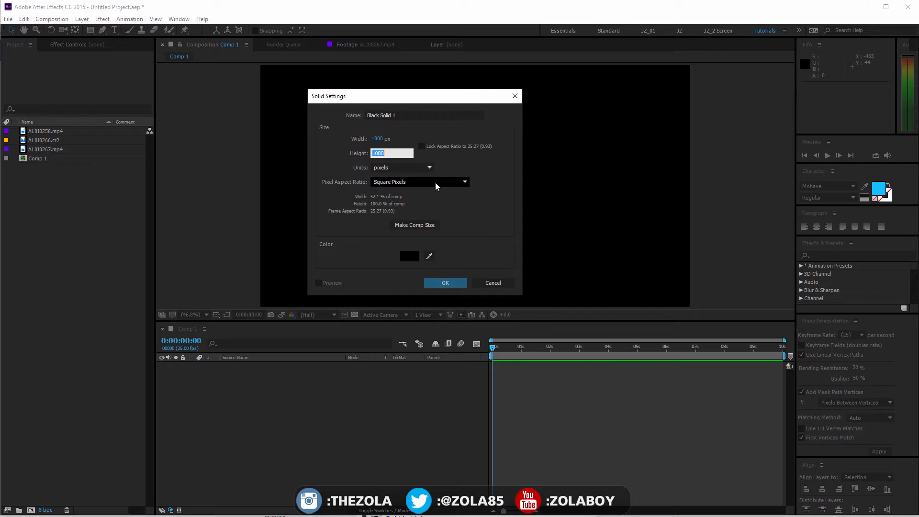
text(1000)
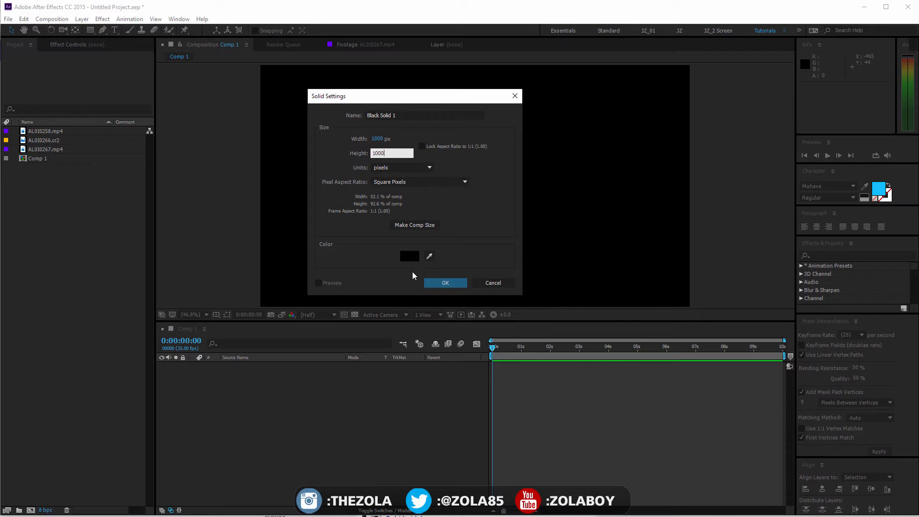
Set the solid's colour to bright green (0FF671) and create the solid layer
key(Return)
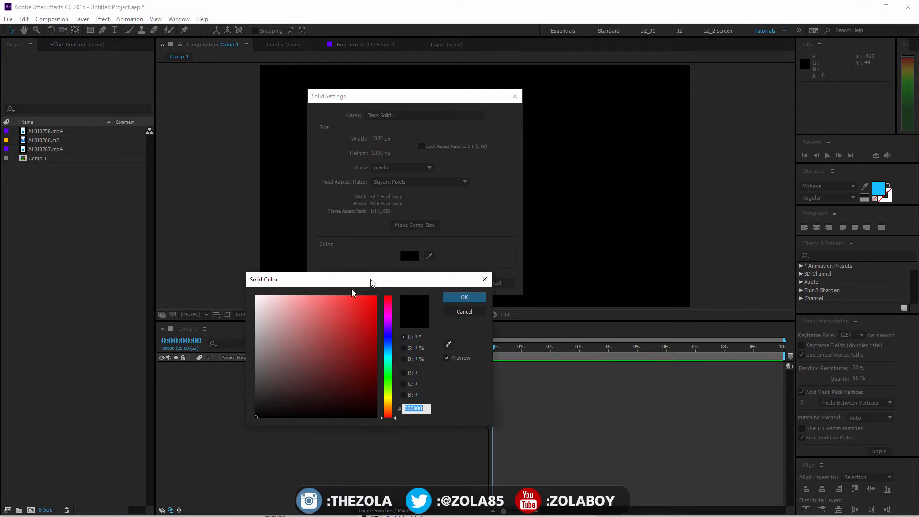
drag(373, 282, 326, 323)
click(341, 391)
click(322, 338)
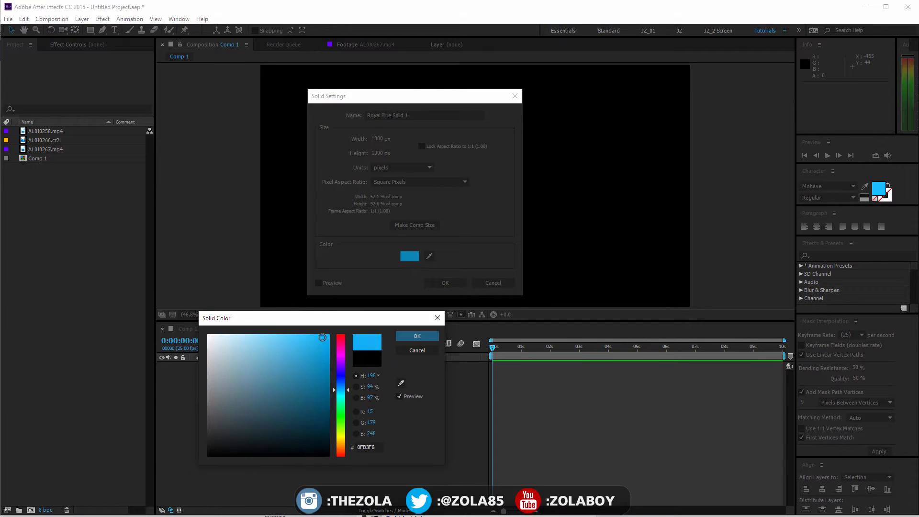
drag(341, 400, 343, 406)
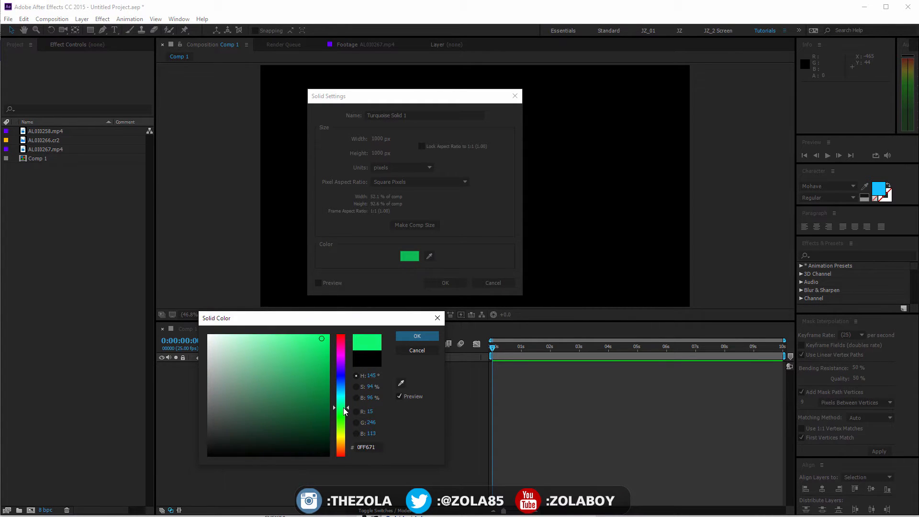
click(411, 335)
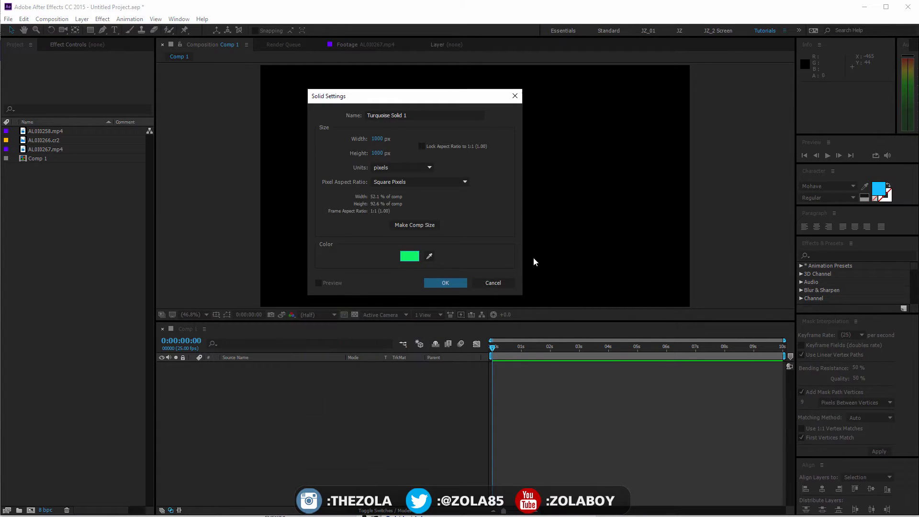
click(445, 283)
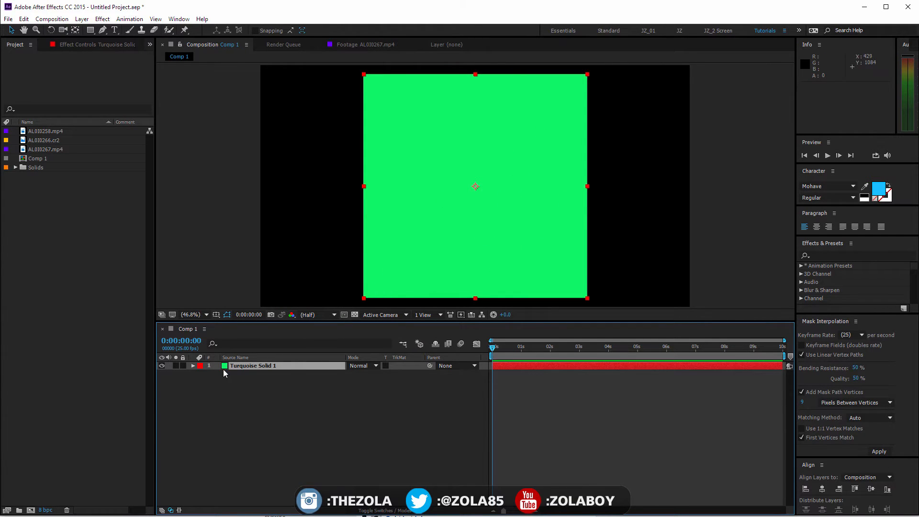
Reveal the green solid's transform properties and scale it down to 34%, undoing any move of the solid
click(192, 366)
click(201, 374)
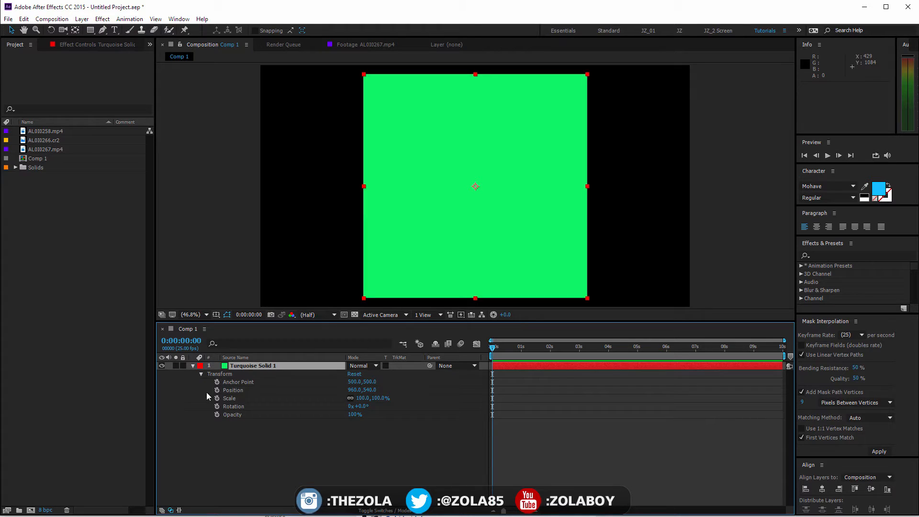
drag(379, 398, 349, 399)
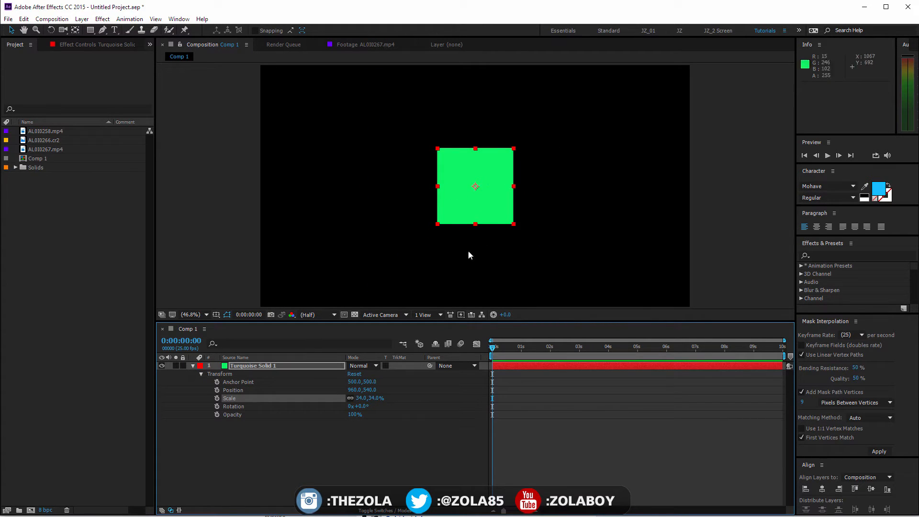
click(455, 443)
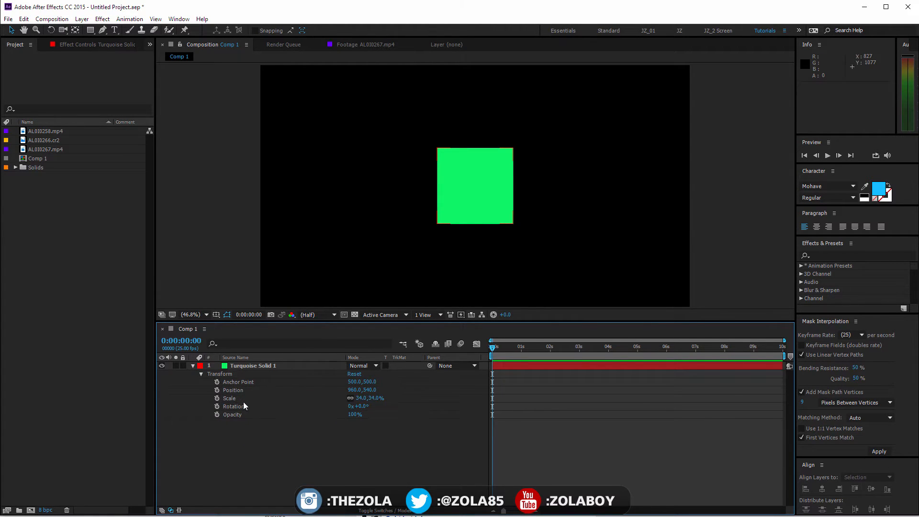
drag(483, 191, 495, 212)
key(ctrl+z)
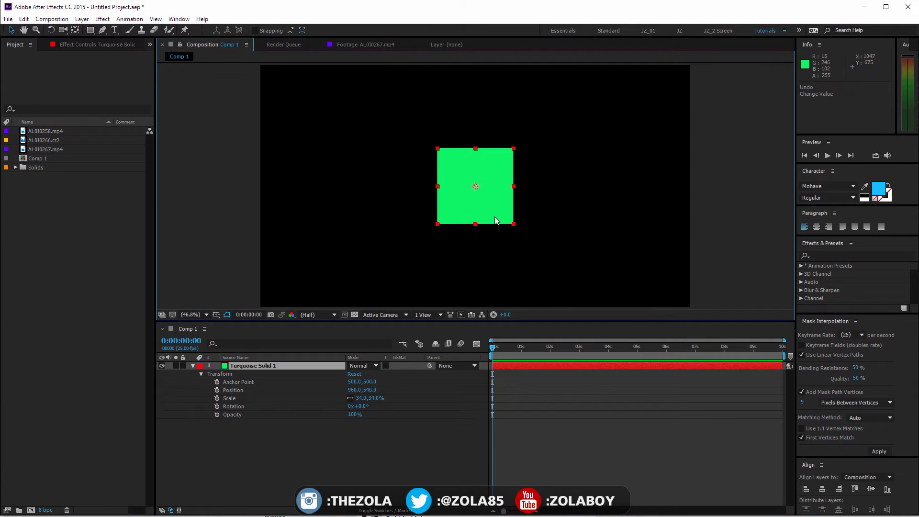
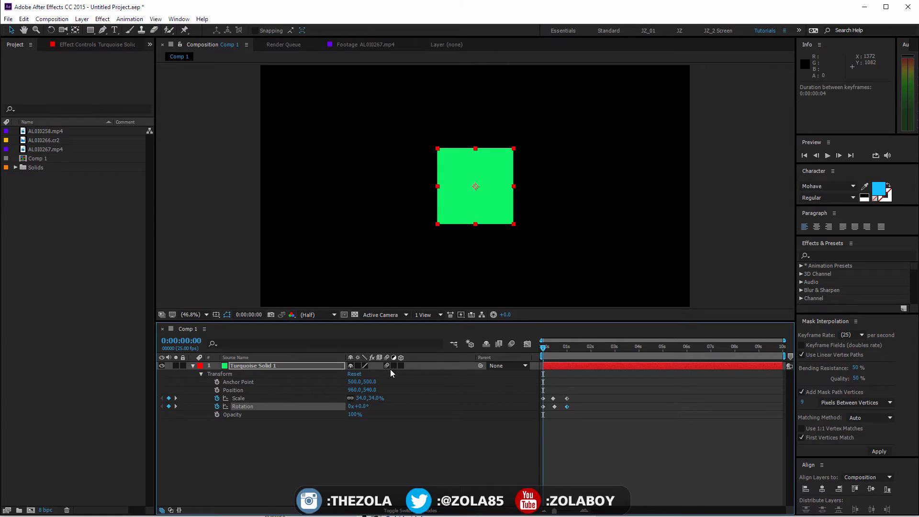
Preview the solid's scale and rotation animation, enable motion blur for the composition and play it again
key(space)
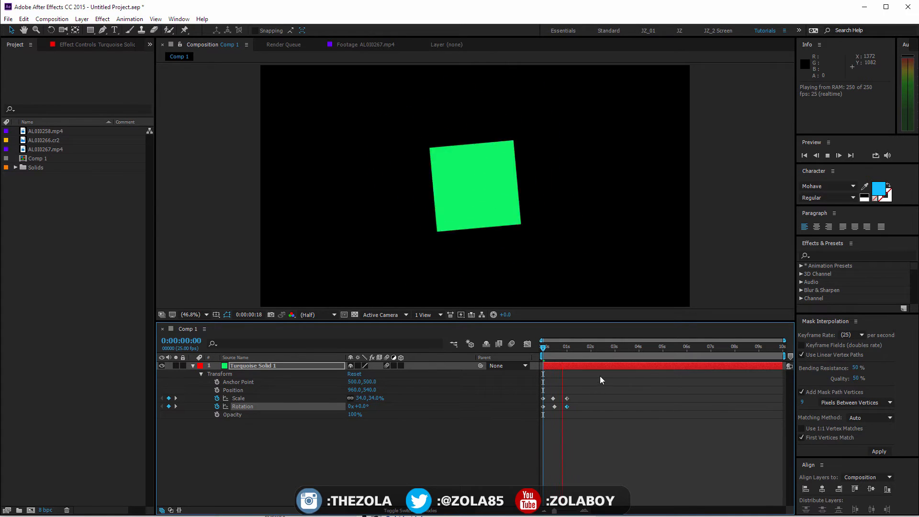
key(space)
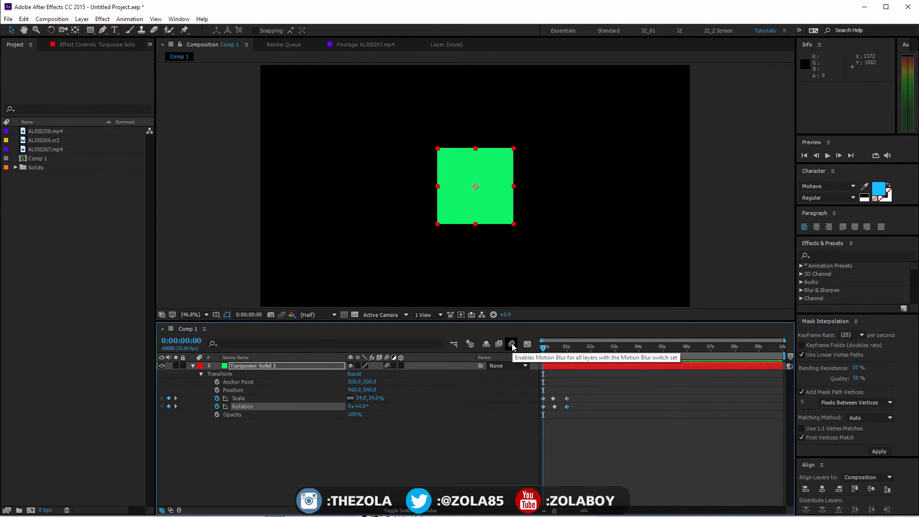
click(510, 343)
key(space)
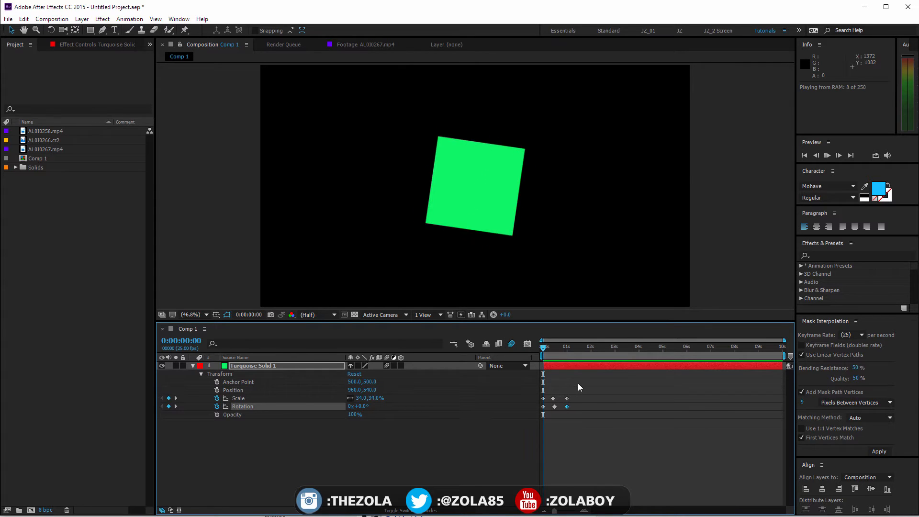
Compress all the Scale and Rotation keyframes proportionally so the animation ends at about 0:00:00:09, and preview it
drag(564, 348, 552, 349)
drag(595, 384, 564, 405)
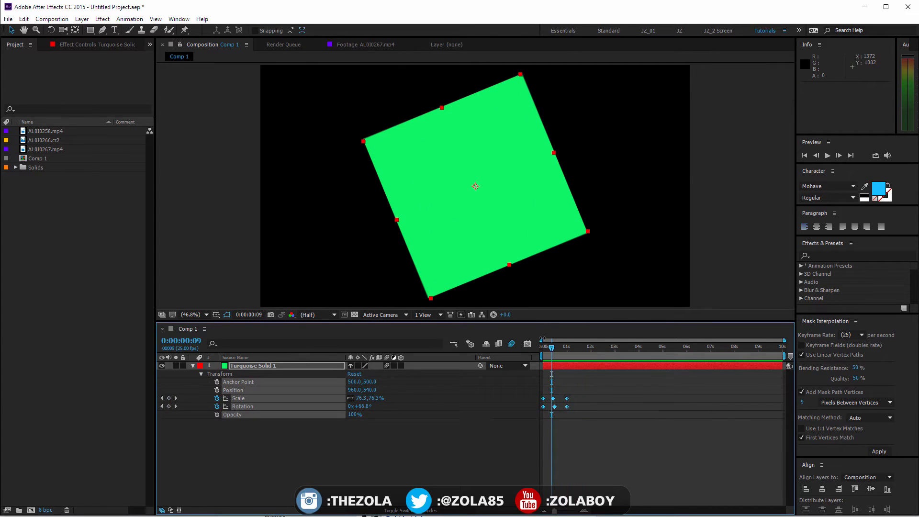
key(Home)
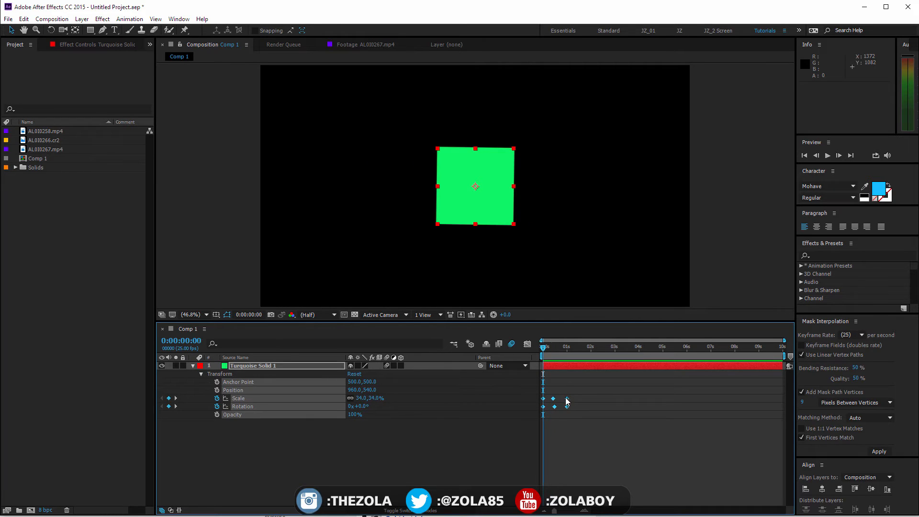
drag(567, 400, 559, 397)
key(space)
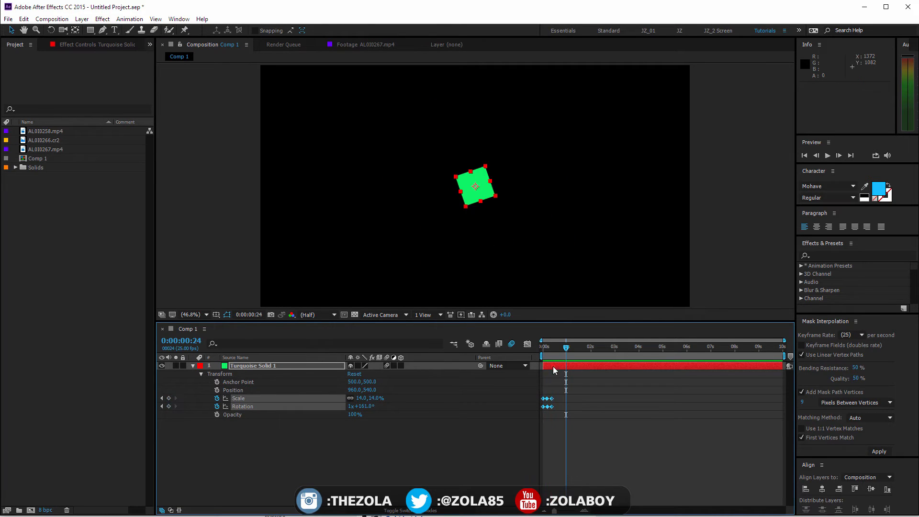
Set the work area end to 0:00:00:09, compress the Scale and Rotation keyframes further and compare the motion blur during playback
click(552, 348)
key(n)
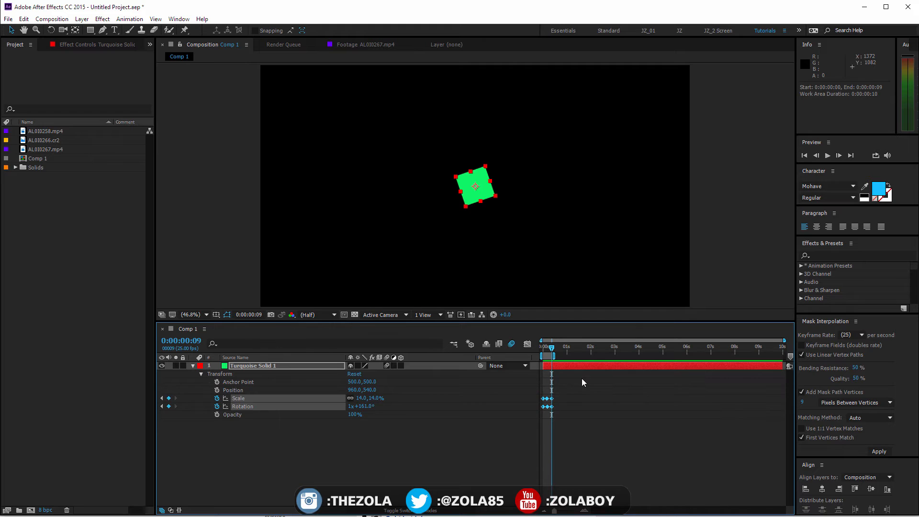
key(space)
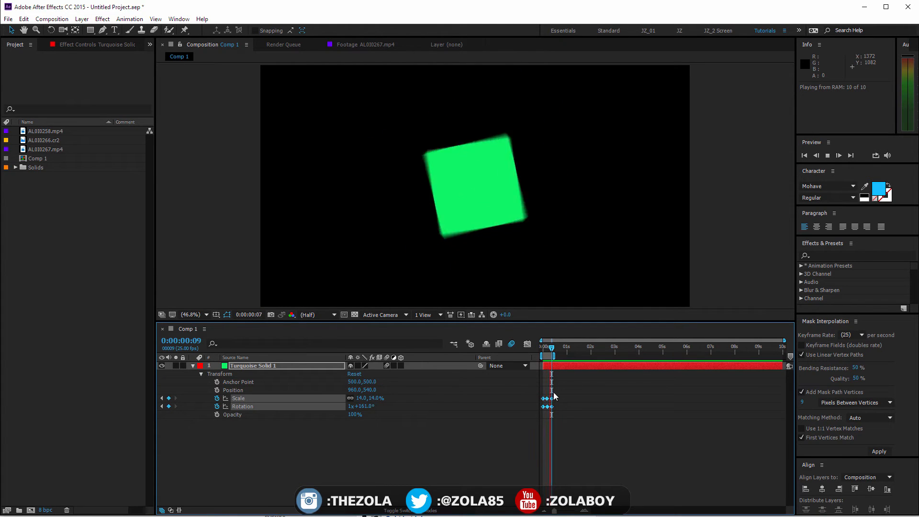
alt+drag(551, 399, 547, 400)
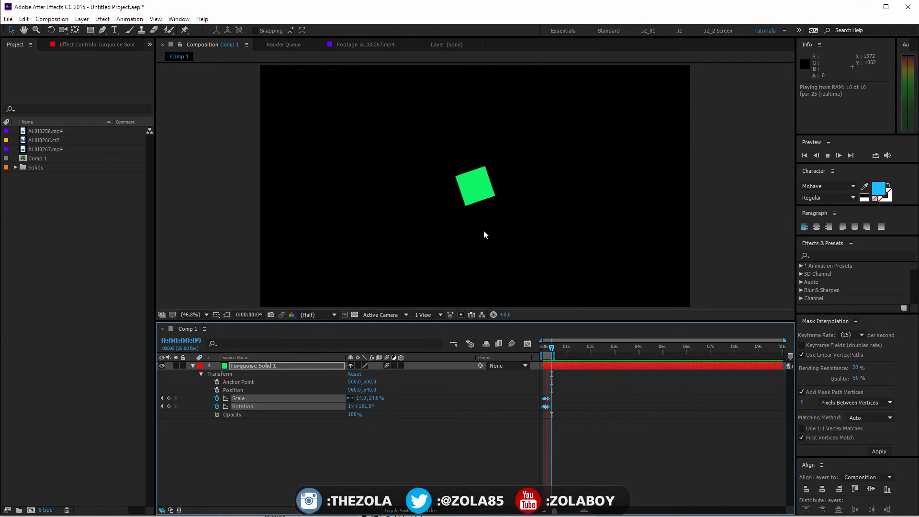
click(512, 344)
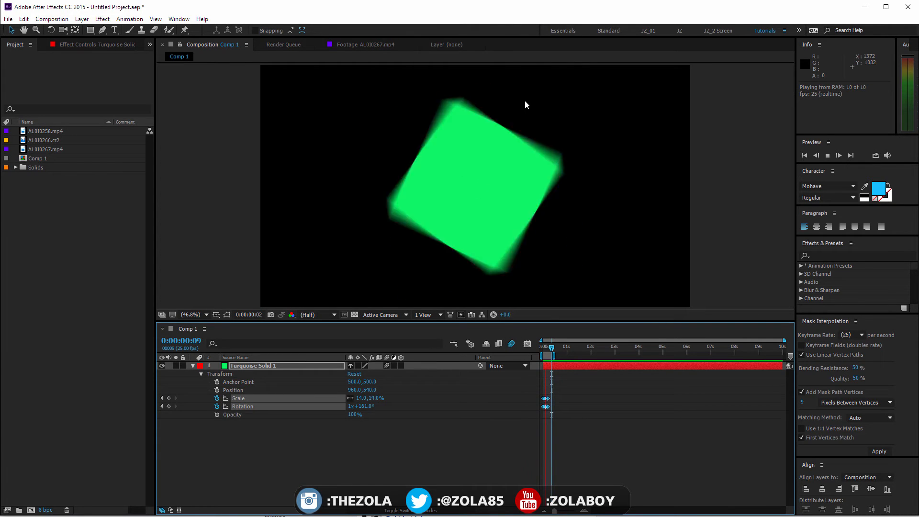
Remove all Scale and Rotation keyframes from the solid and extend the work area end to 0:00:03:01
click(287, 421)
drag(216, 398, 217, 406)
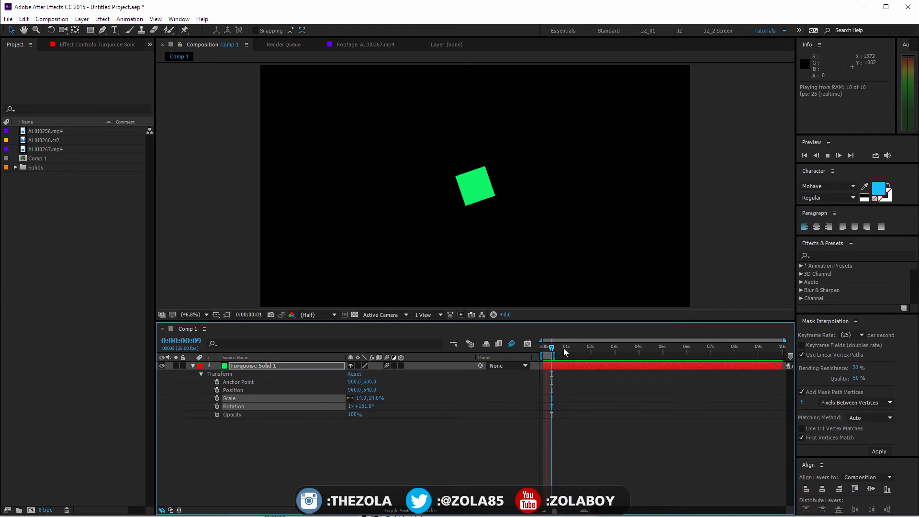
key(space)
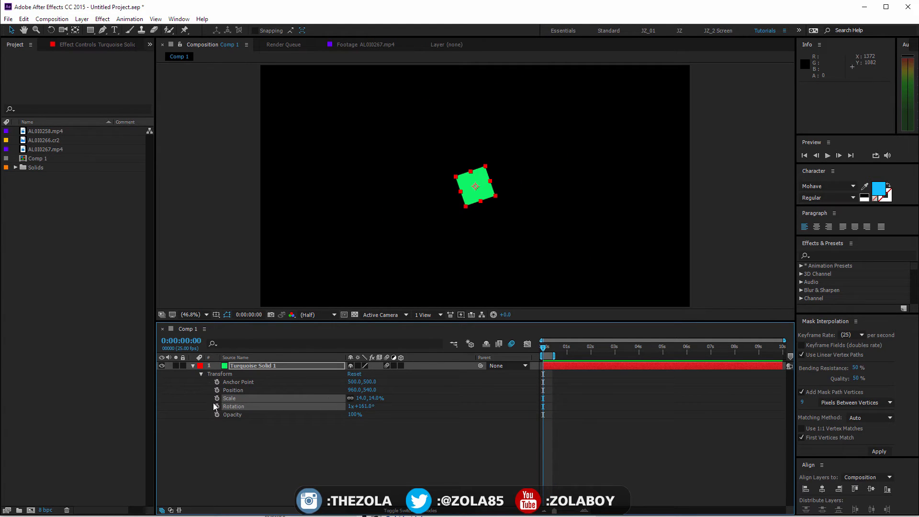
drag(554, 356, 407, 358)
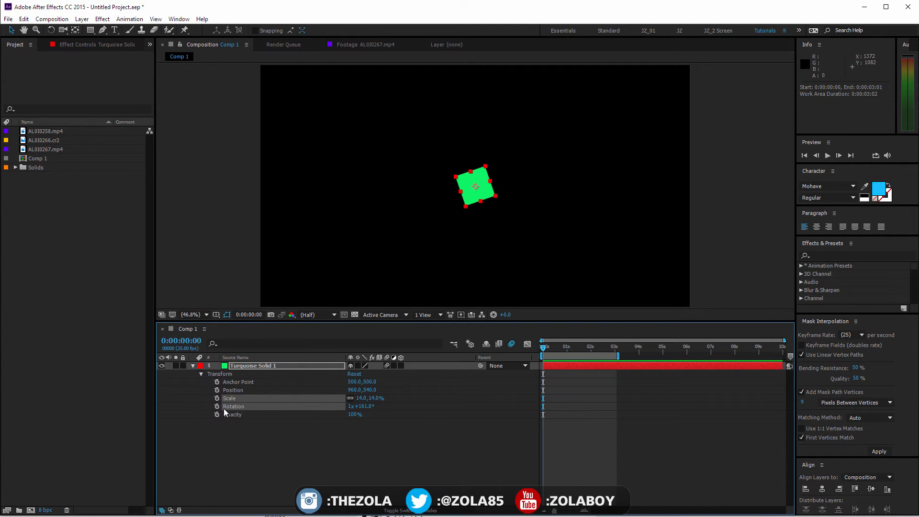
Keyframe the solid's Position at about 158, 837 at 0:00:00:00 and about 1753, 837 at 0:00:00:24
click(217, 389)
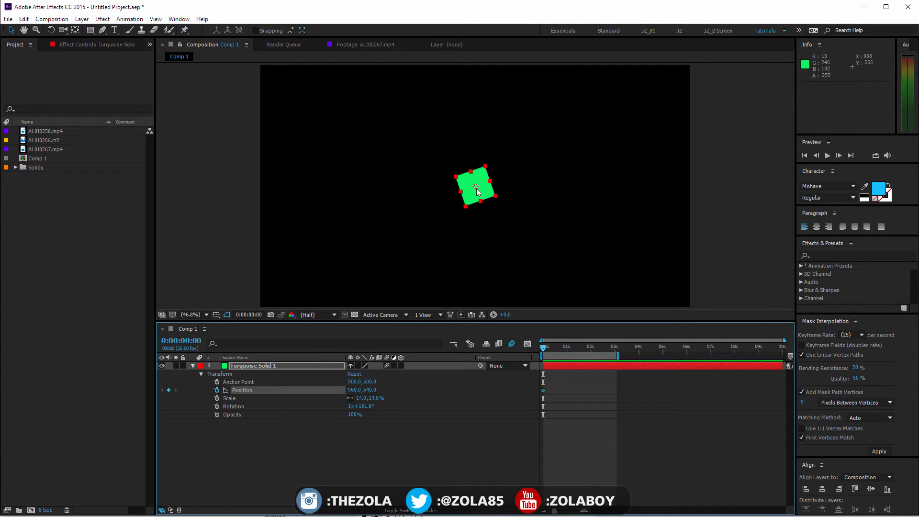
drag(477, 191, 298, 257)
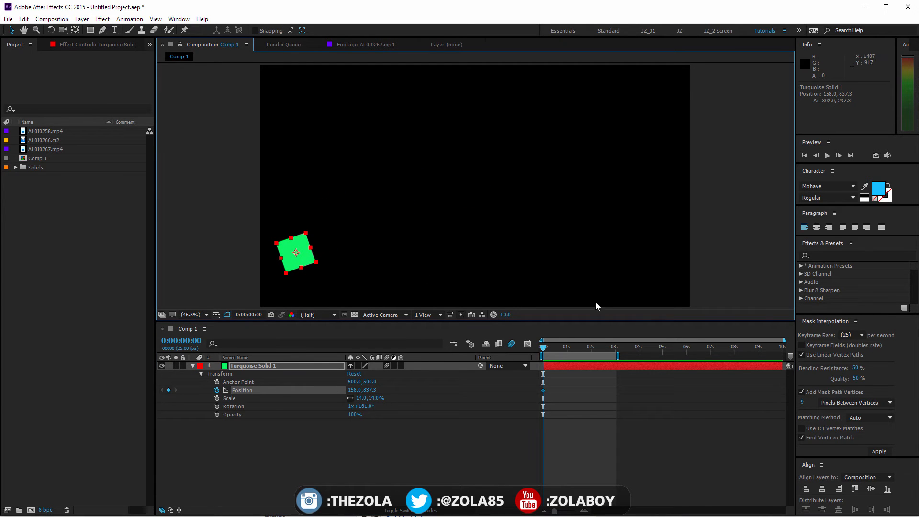
click(565, 348)
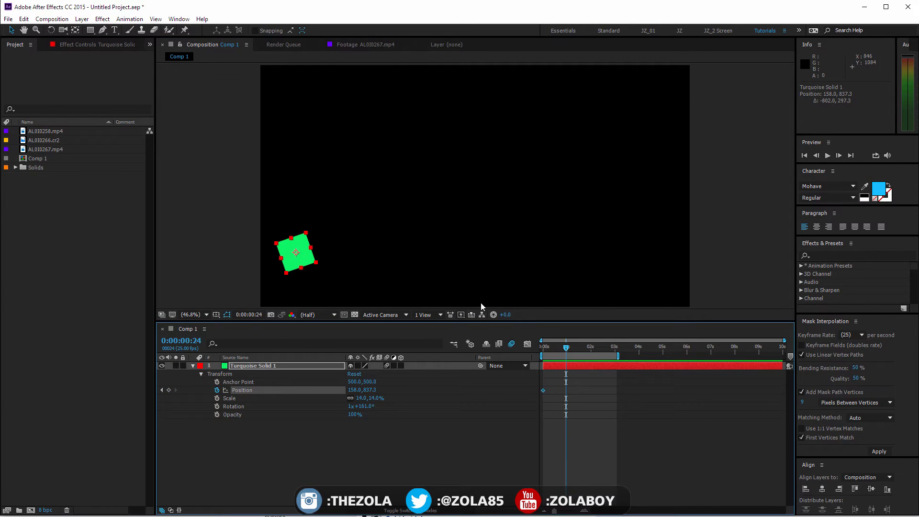
drag(298, 254, 656, 254)
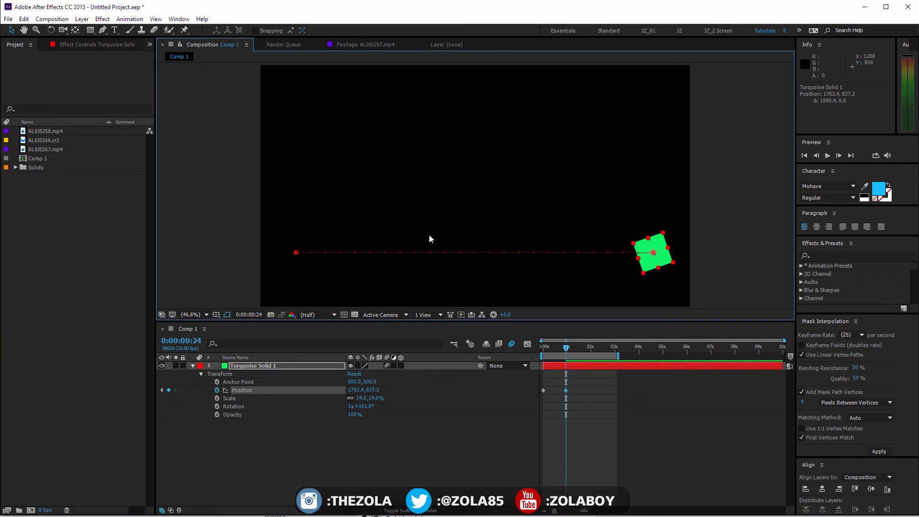
Add a third Position keyframe at 0:00:01:23 moving the solid back to about 195, 837, and preview the motion
drag(570, 352, 589, 351)
drag(655, 260, 306, 260)
key(space)
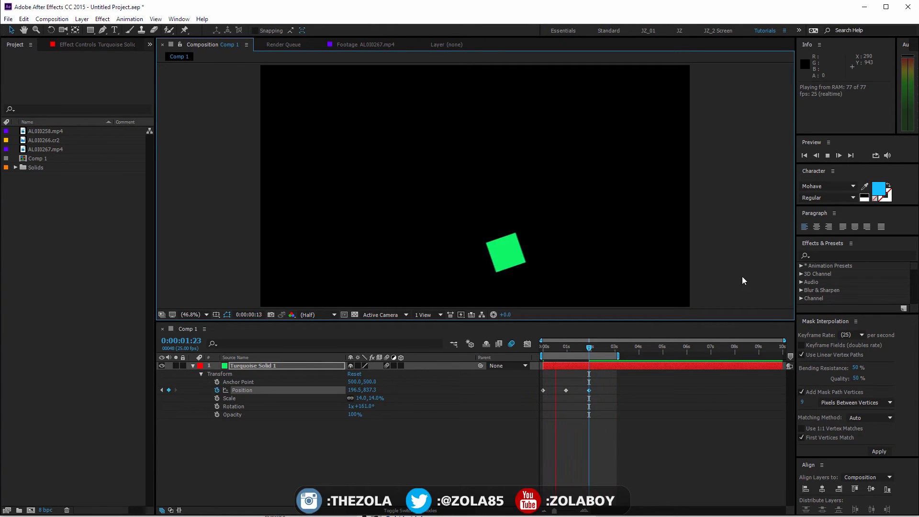
Stop the preview and compress the three Position keyframes proportionally into about the first second
drag(609, 379, 528, 408)
key(space)
drag(612, 349, 533, 356)
drag(599, 382, 502, 407)
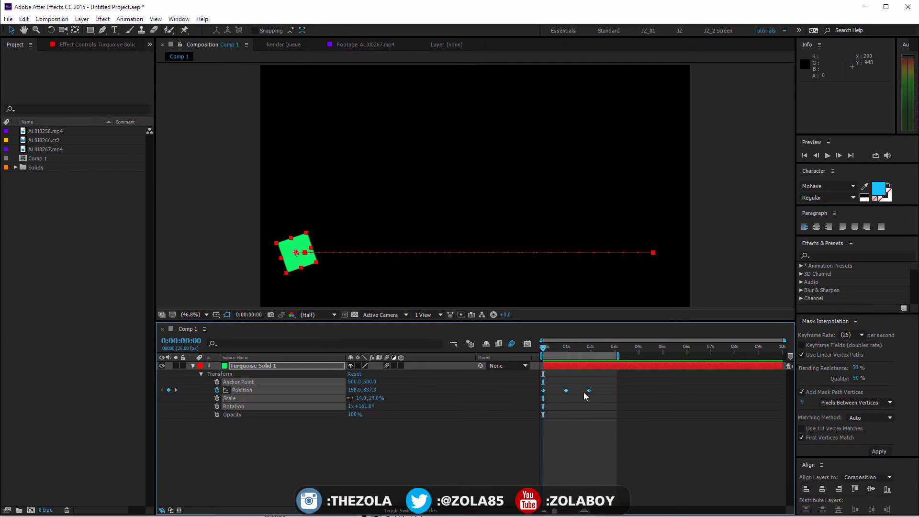
drag(588, 391, 566, 391)
Set the work area to run from 0:00:00:00 to 0:00:01:03 around the Position keyframes
drag(546, 341, 560, 349)
drag(620, 352, 606, 355)
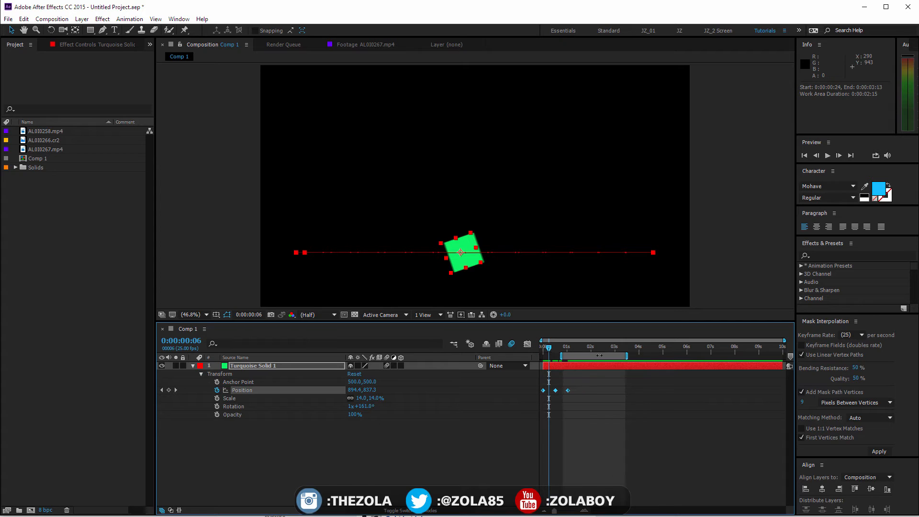
drag(609, 354, 572, 354)
drag(606, 391, 573, 408)
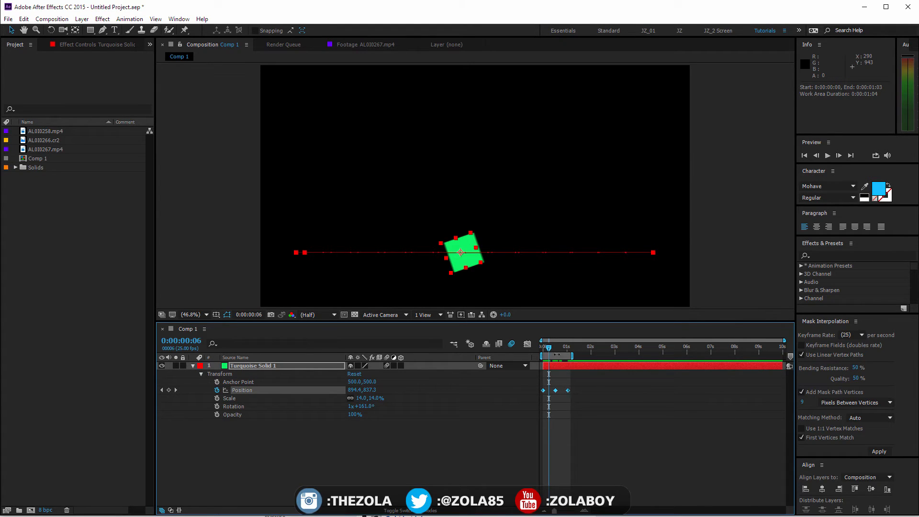
Expand the preview settings, examine the available preview shortcuts and playback options, and play a preview of the work area
drag(831, 163, 866, 318)
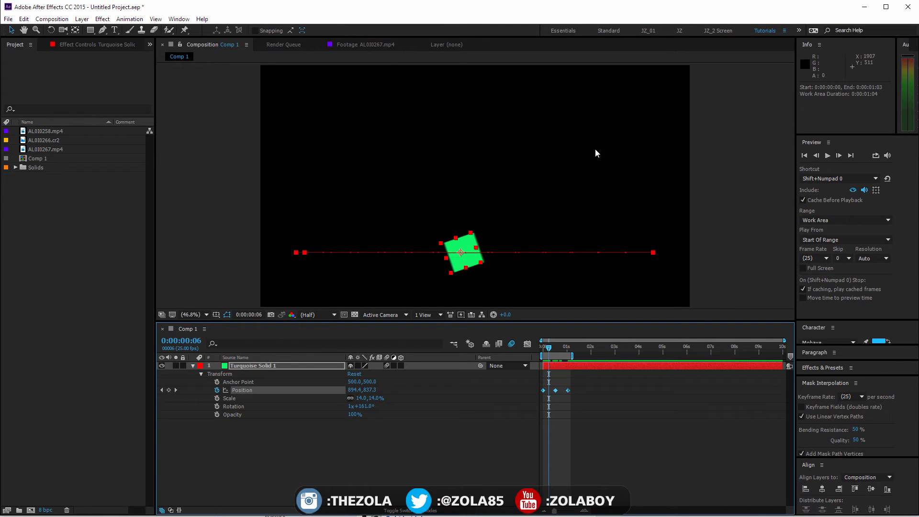
click(180, 19)
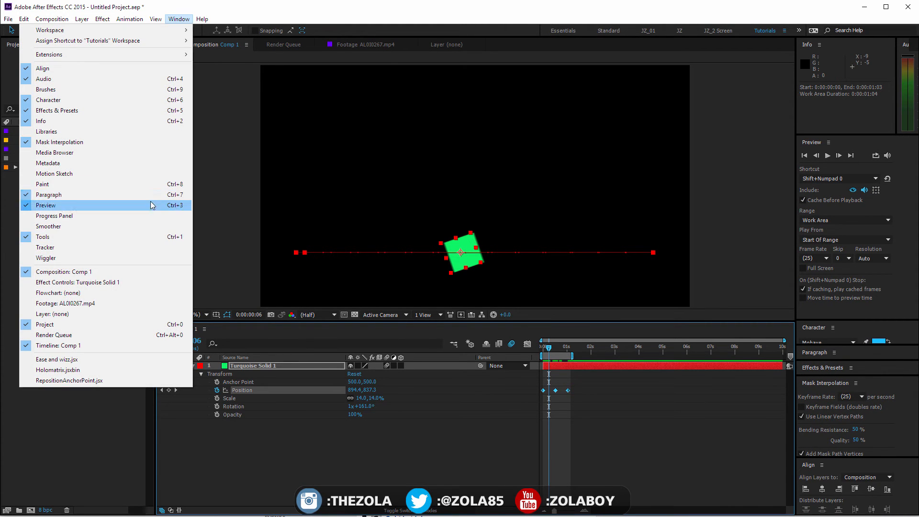
click(885, 210)
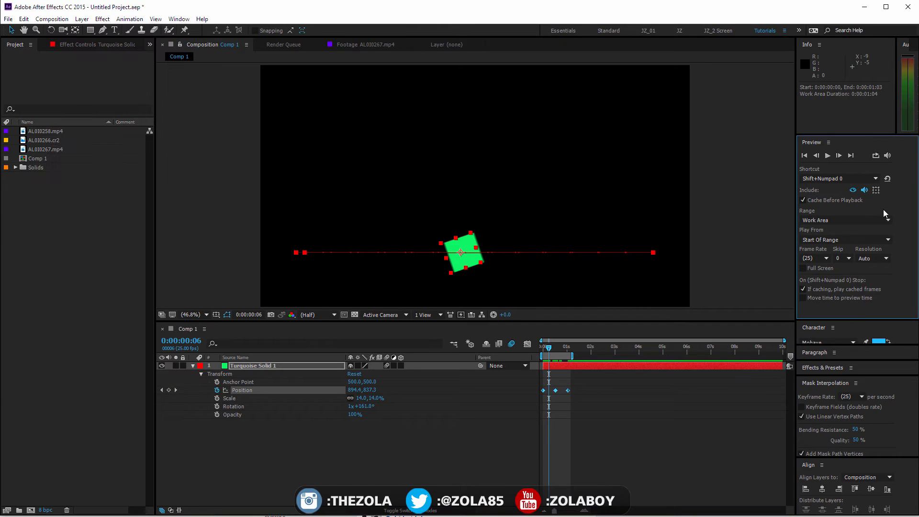
click(838, 176)
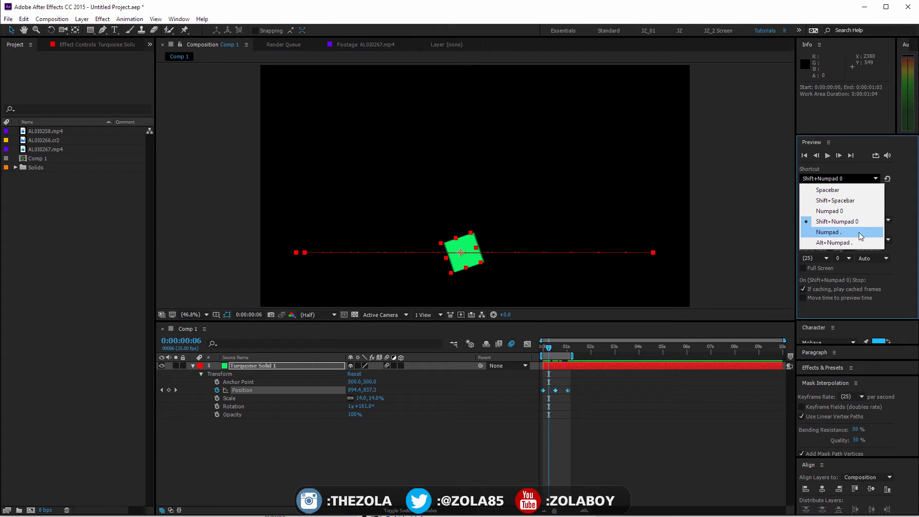
click(914, 222)
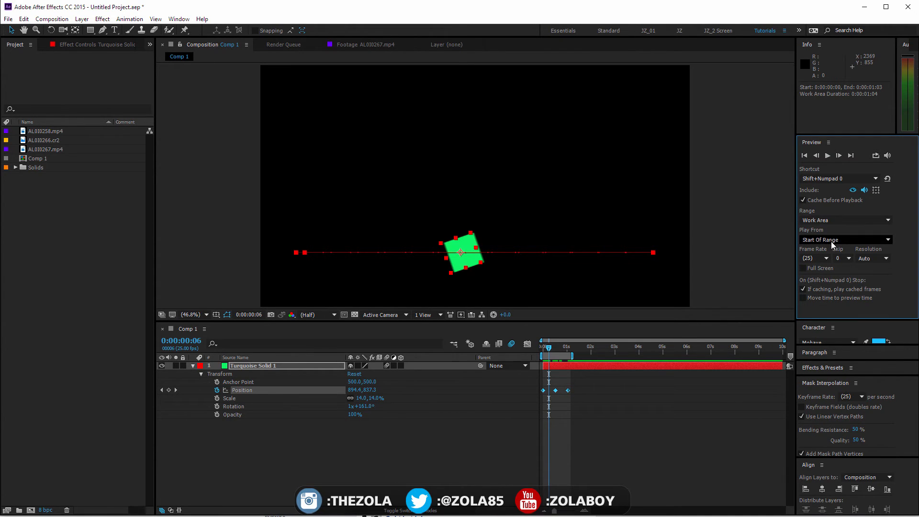
key(shift+KP_0)
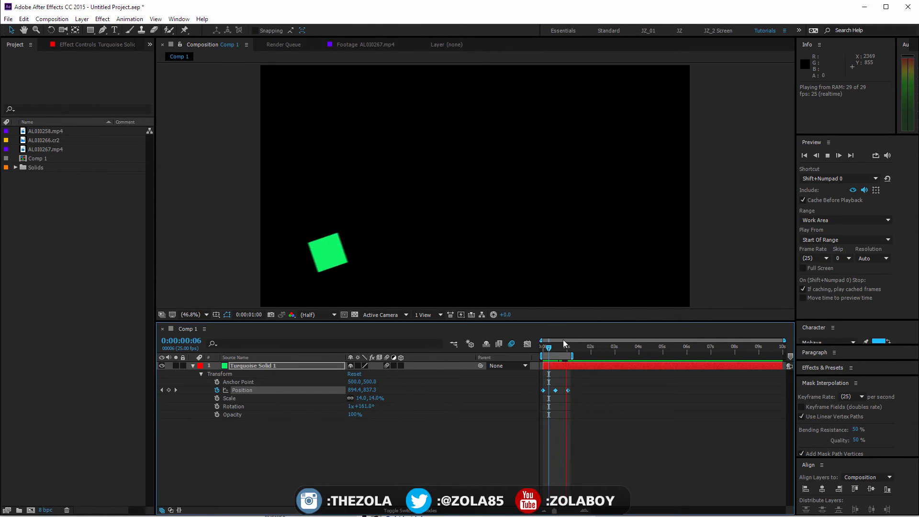
Set the composition's motion blur to a shutter angle of 90° and a shutter phase of 180°
key(ctrl+k)
click(264, 248)
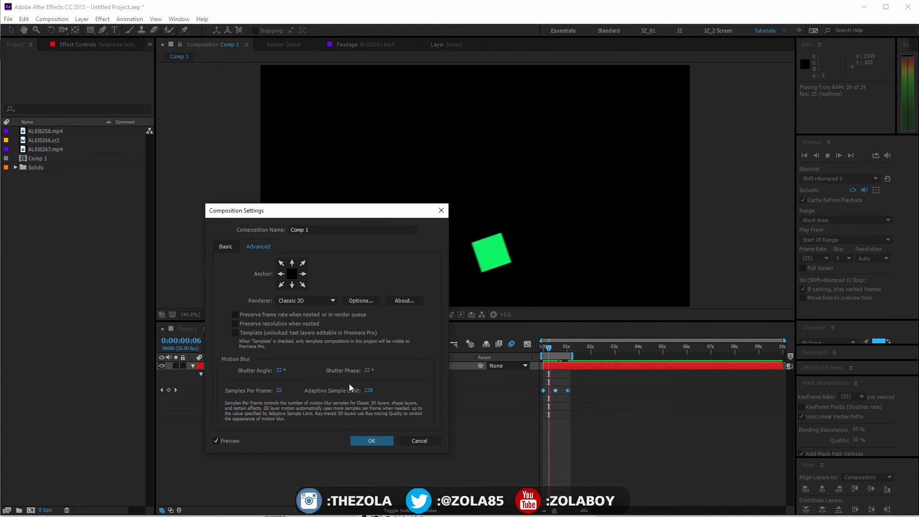
click(286, 371)
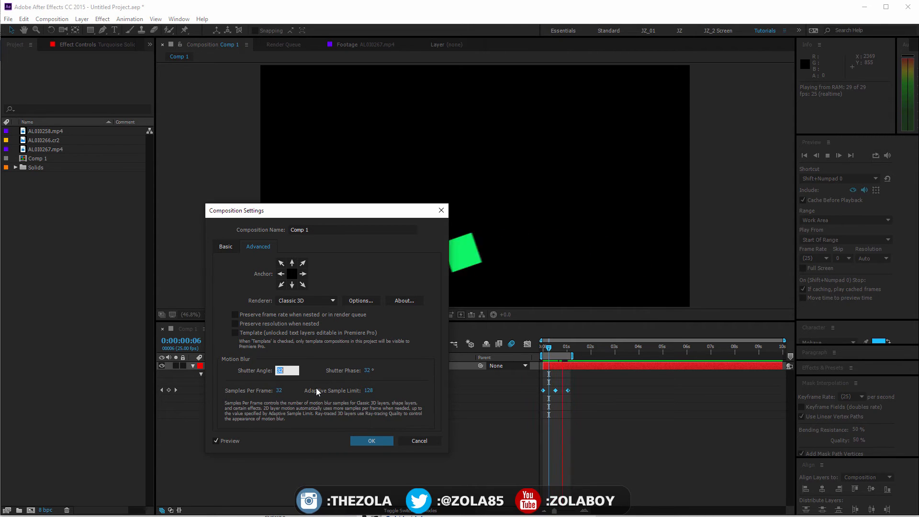
text(90)
key(Tab)
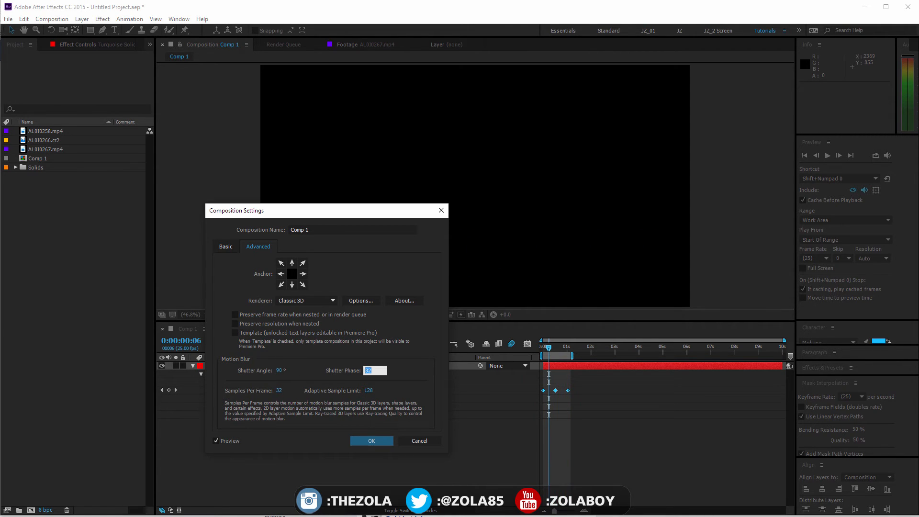
text(180)
key(Return)
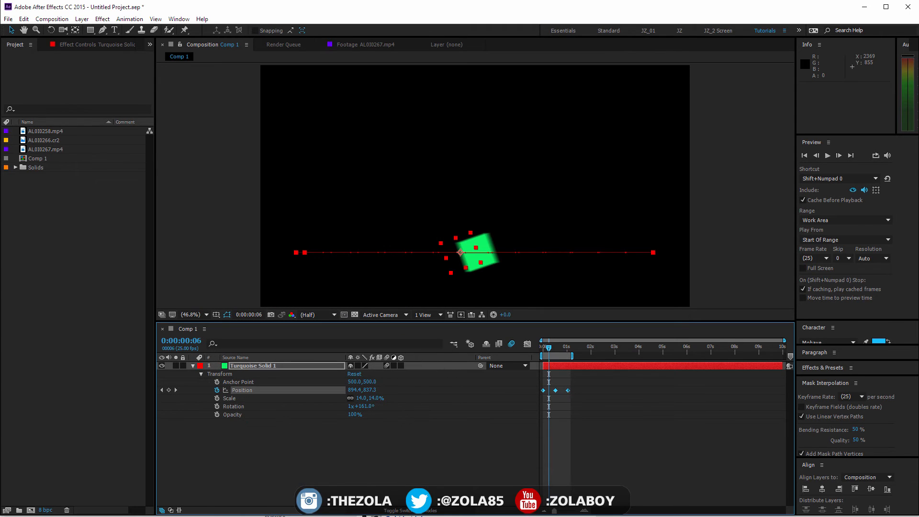
Preview the blurred motion, inspect the solid at 0:00:00:20, and replay the work area
key(space)
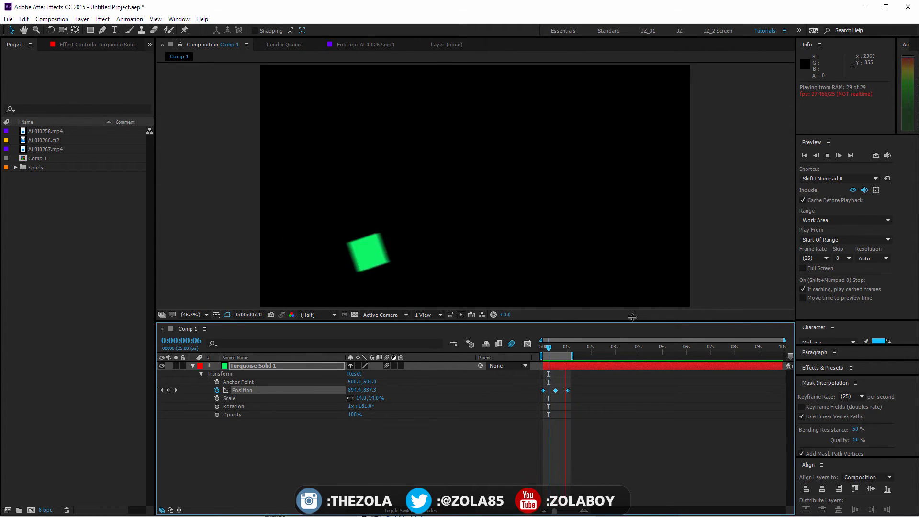
drag(554, 349, 565, 346)
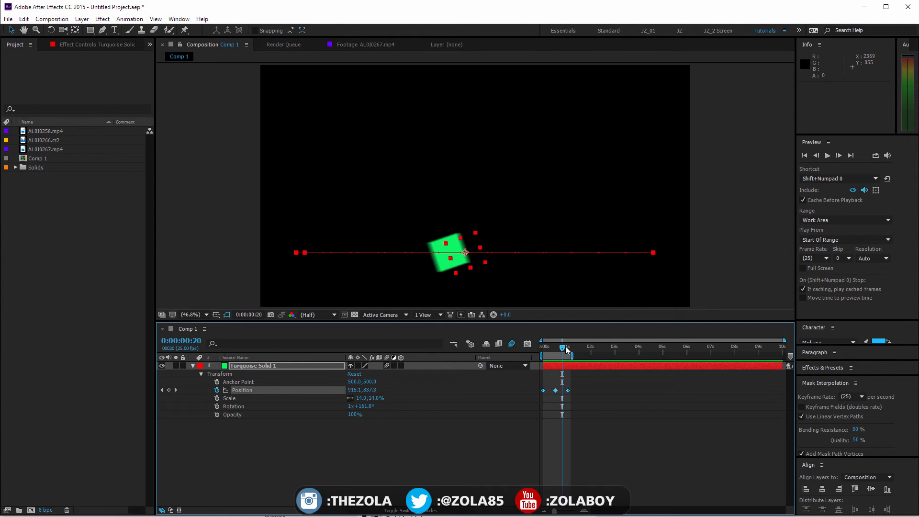
key(space)
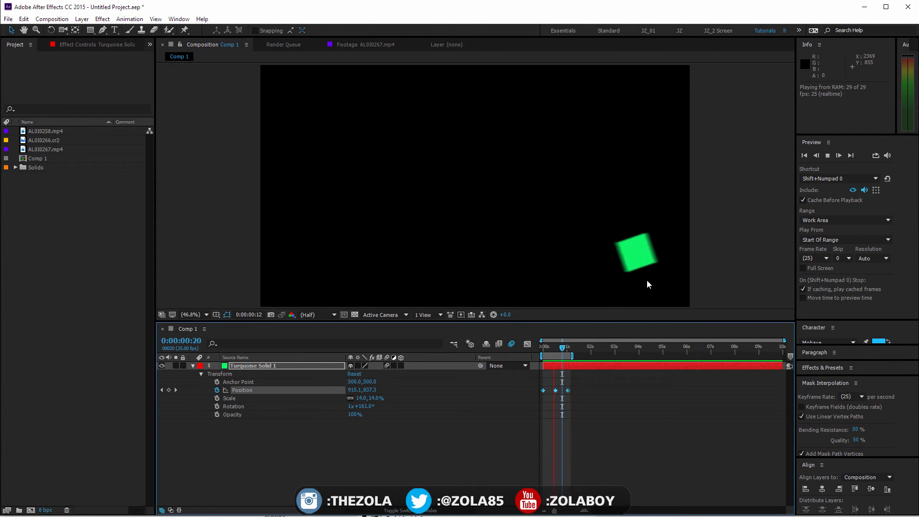
Set the composition's shutter angle to 0° and scrub back to 0:00:00:00 to compare the motion
key(ctrl+k)
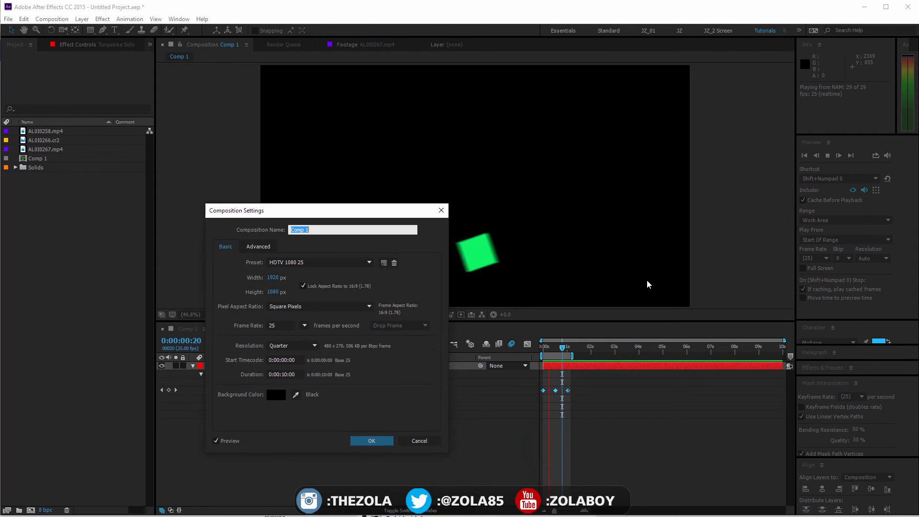
click(260, 247)
click(280, 370)
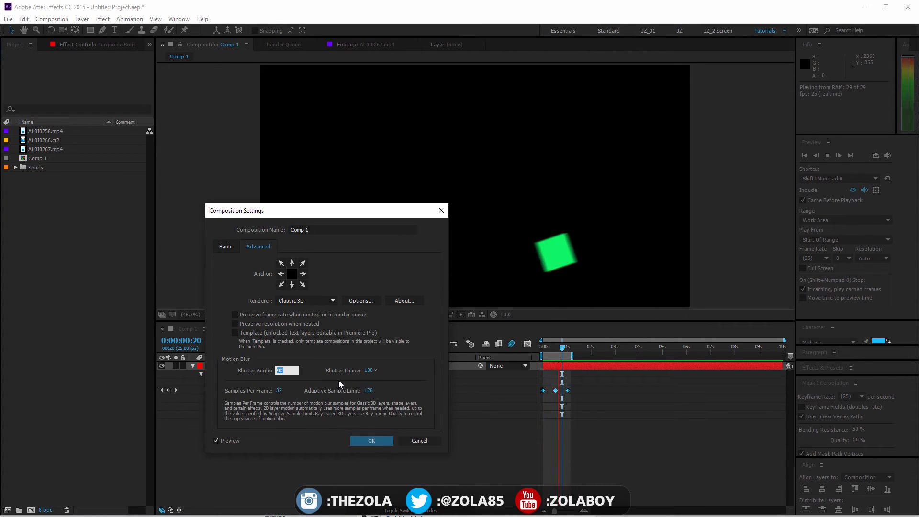
text(0)
key(Return)
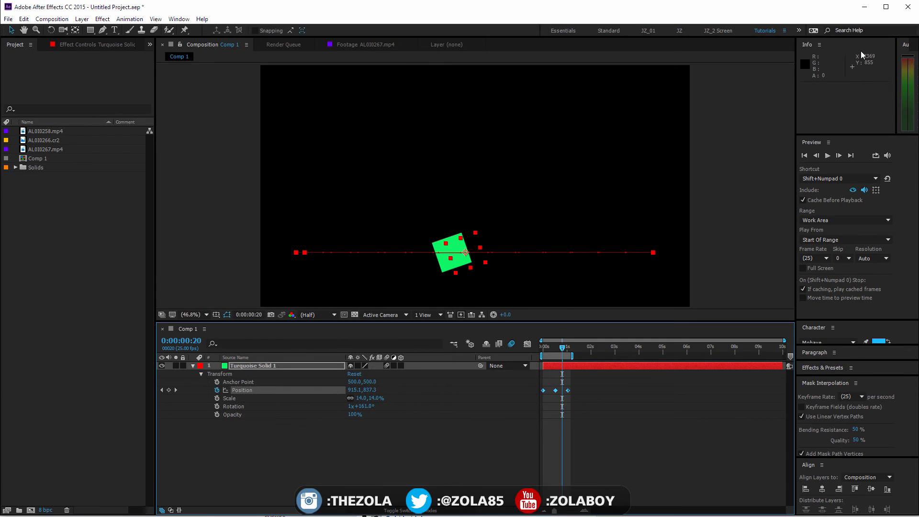
click(547, 349)
drag(547, 349, 541, 349)
Set the composition's shutter angle to 90° and check the motion blur at 0:00:00:17
key(ctrl+k)
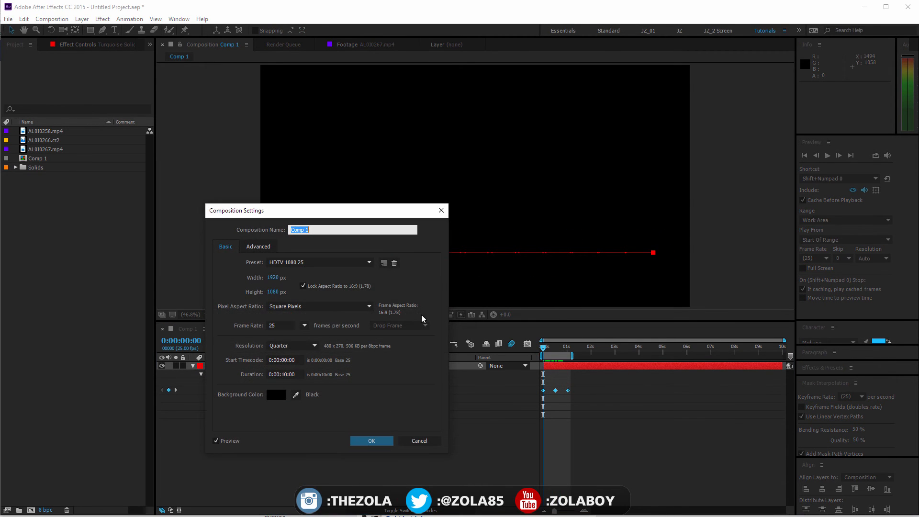
click(263, 247)
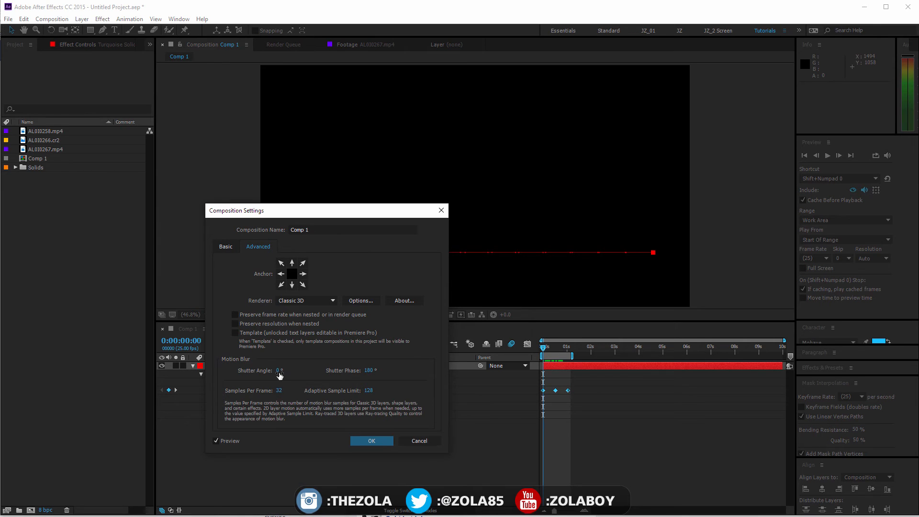
text(90)
key(Tab)
click(371, 441)
drag(555, 346, 559, 346)
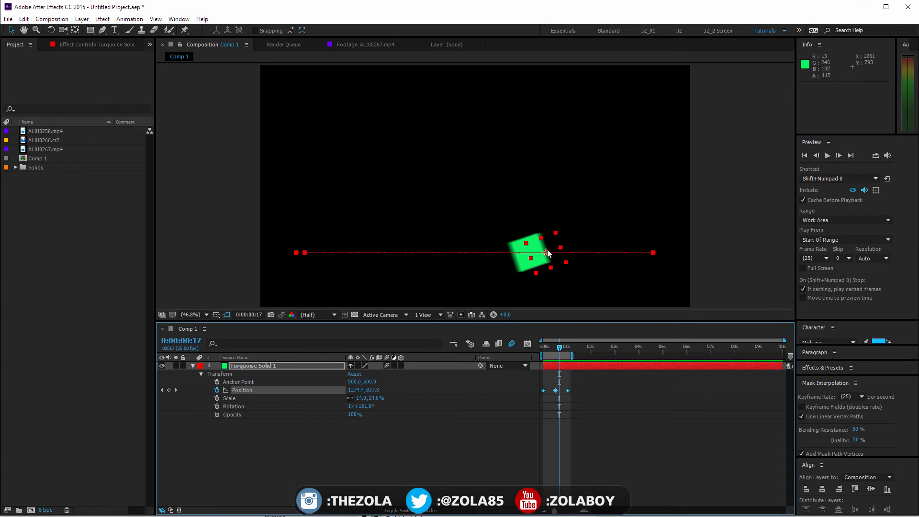
Compress the three Position keyframes proportionally so they end at about 0:00:00:22, and check the blur at 0:00:00:13
drag(569, 390, 564, 390)
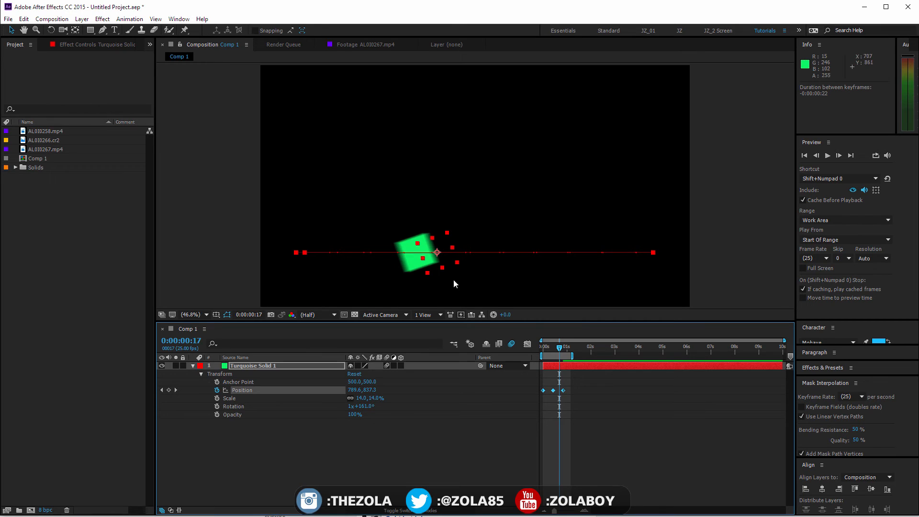
mouse_move(550, 350)
mouse_down()
mouse_move(563, 349)
mouse_move(554, 348)
mouse_up()
click(579, 396)
mouse_move(579, 386)
mouse_down()
mouse_move(540, 418)
mouse_move(573, 383)
mouse_up()
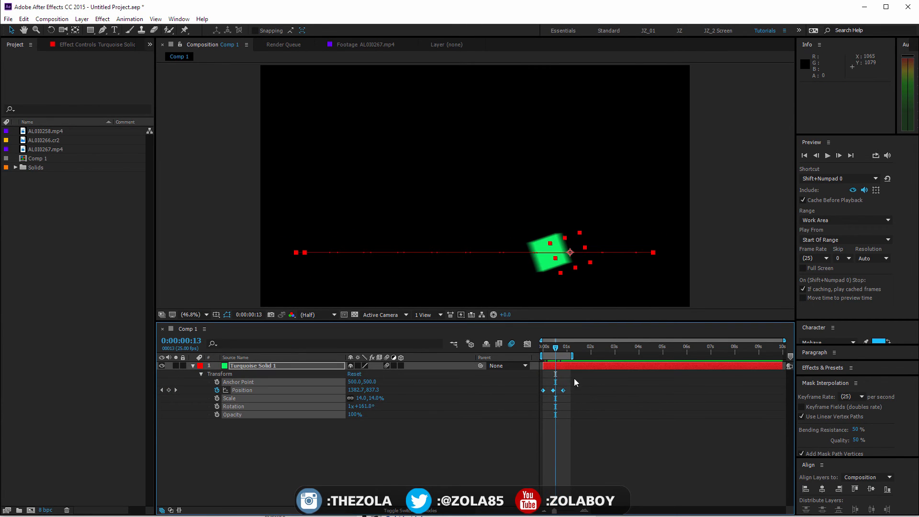
Remove all Position keyframes from the green solid and move it to about 938, 940
click(440, 453)
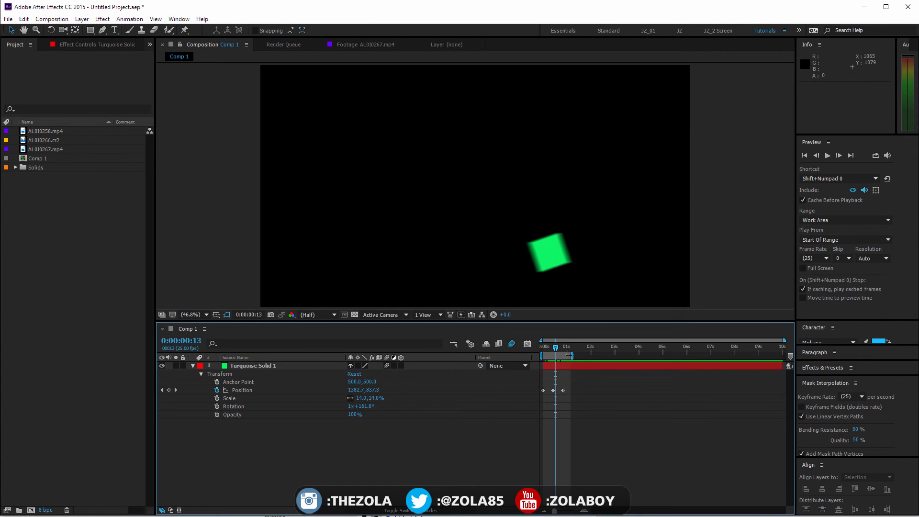
click(555, 240)
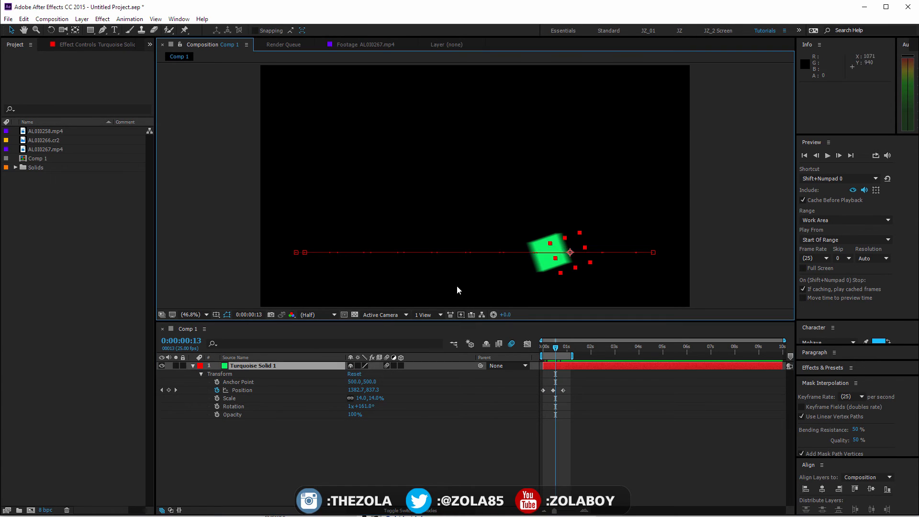
click(217, 392)
drag(568, 257, 481, 291)
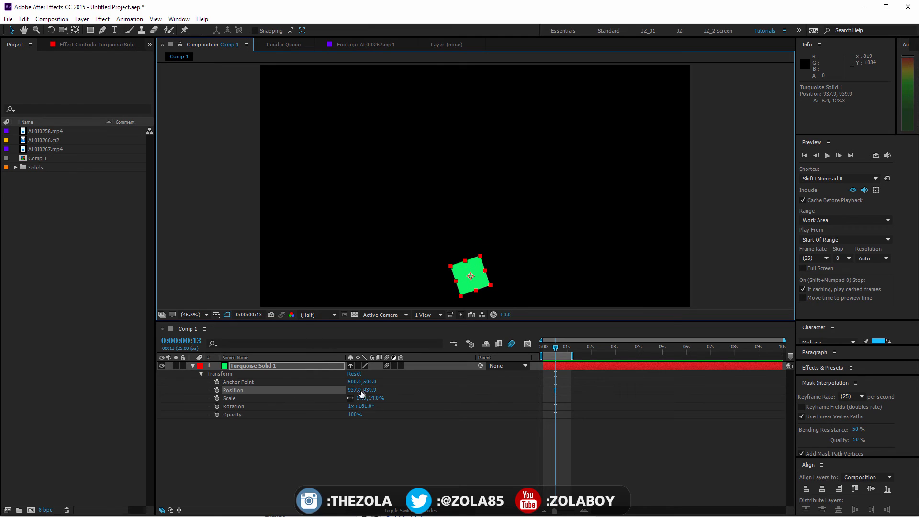
Set the solid's rotation to 1x+0° and move it onto the frame's lower edge at about 1013, 1010
click(367, 407)
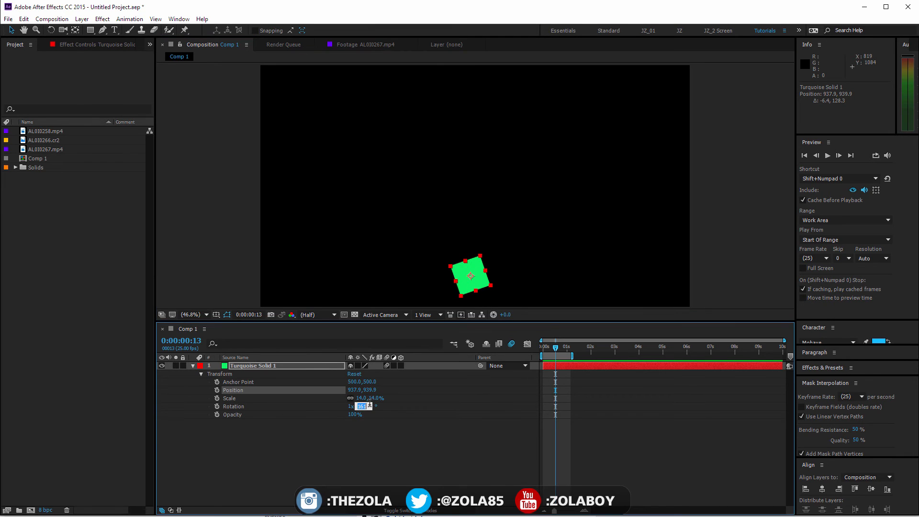
text(0)
key(Return)
drag(474, 275, 493, 298)
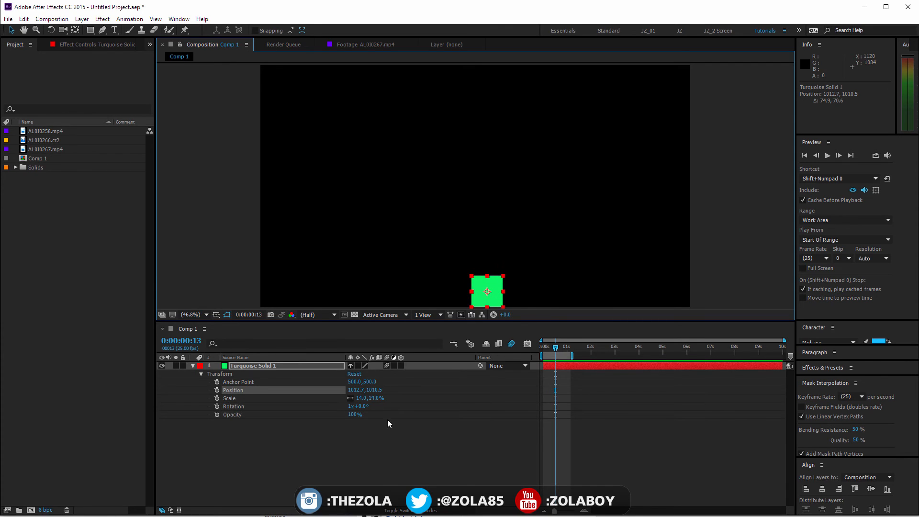
Create a Position keyframe at 0:00:00:00 and a second at 0:00:00:11 that raises the solid to about 1013, 264
click(217, 390)
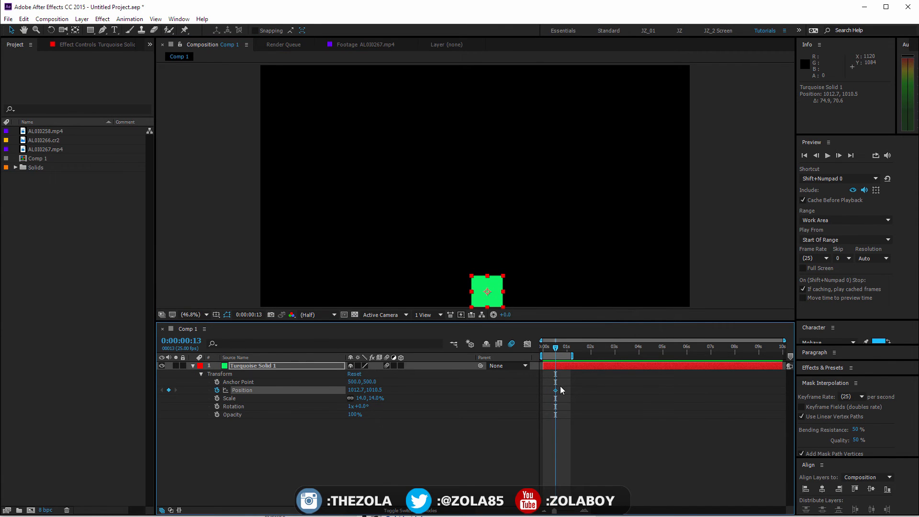
drag(553, 390, 550, 390)
drag(556, 347, 532, 357)
click(543, 390)
drag(550, 390, 543, 390)
drag(544, 347, 553, 349)
drag(376, 390, 482, 460)
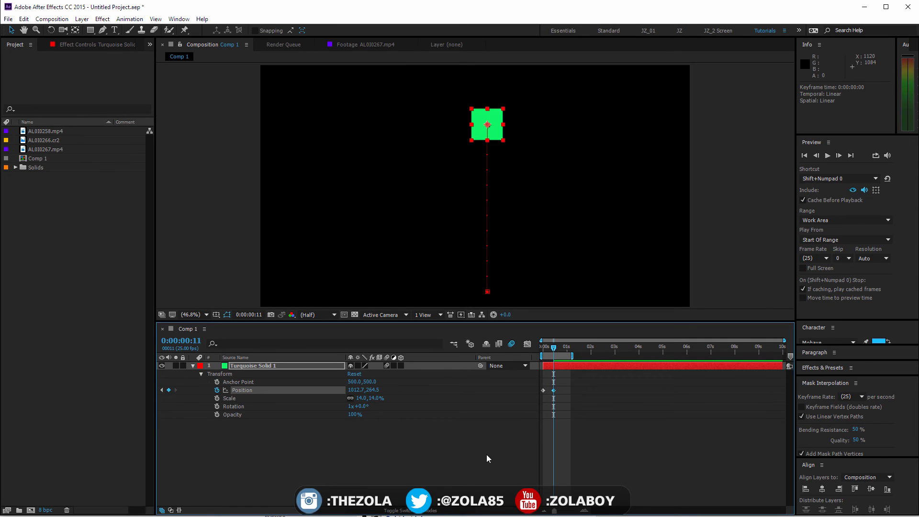
Copy the first Position keyframe to 0:00:00:22 and select all three Position keyframes
click(545, 384)
click(543, 391)
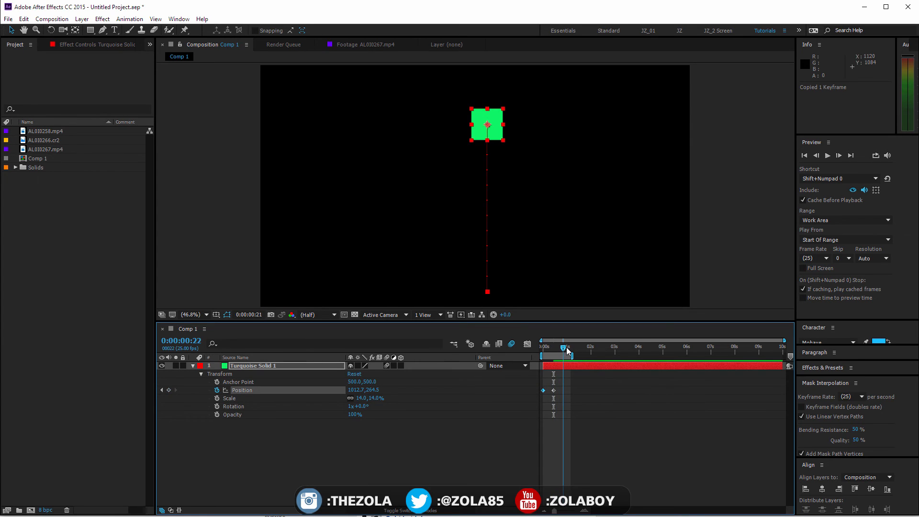
drag(567, 346, 568, 346)
mouse_move(558, 350)
mouse_down()
mouse_move(546, 351)
mouse_move(567, 352)
mouse_move(539, 355)
mouse_move(566, 355)
mouse_move(540, 354)
mouse_up()
drag(590, 374, 540, 412)
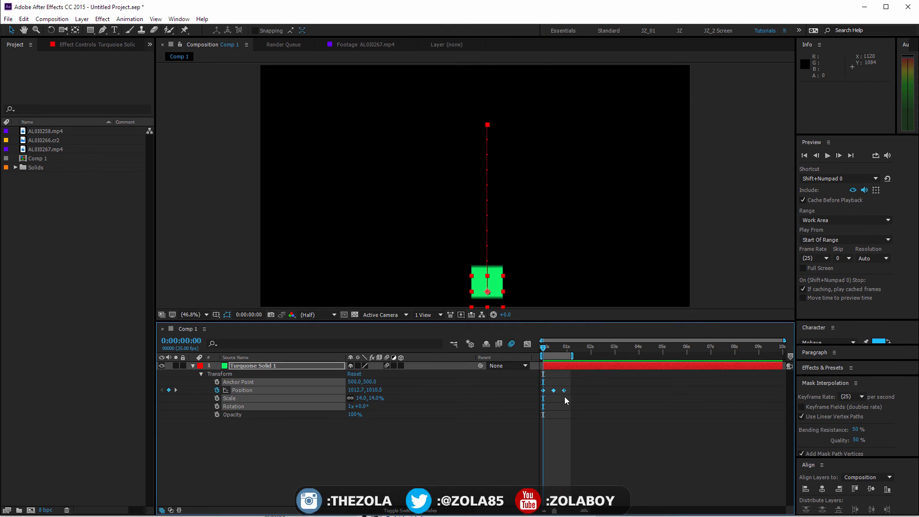
Preview the solid's up-and-down motion over the work area and stop the playback
key(space)
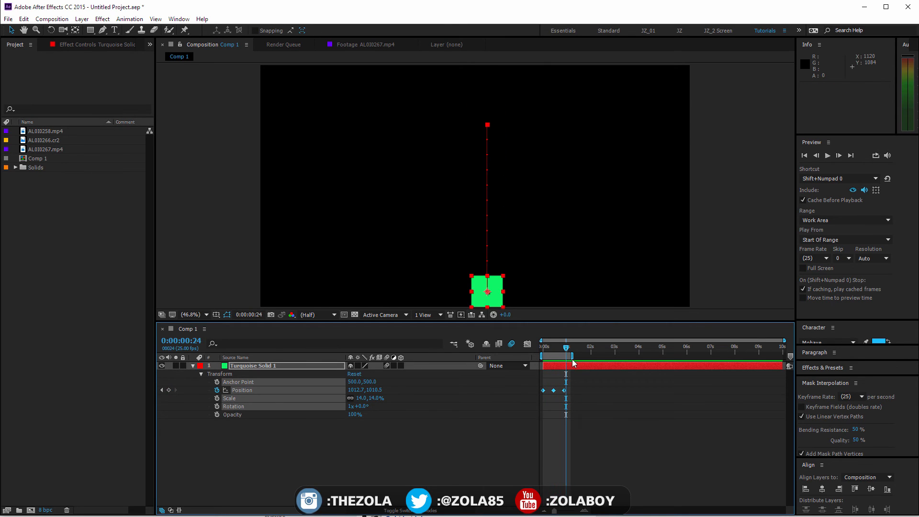
key(space)
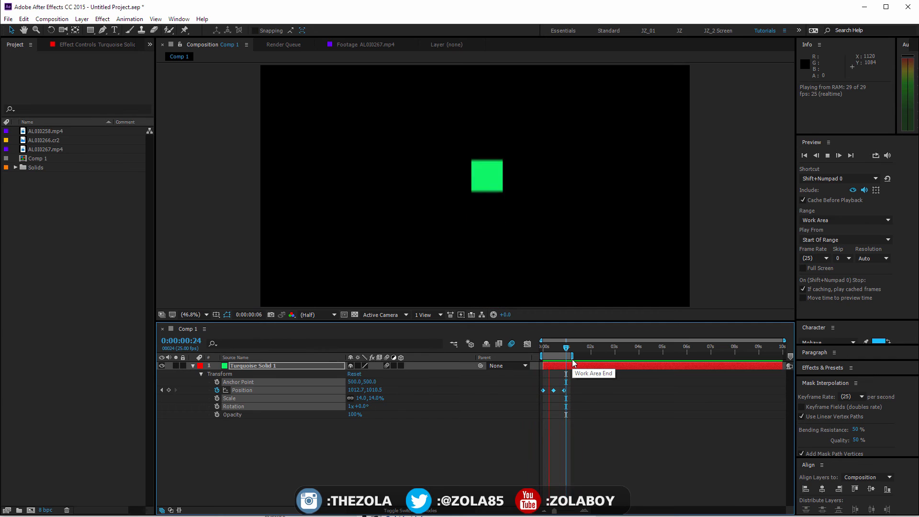
key(space)
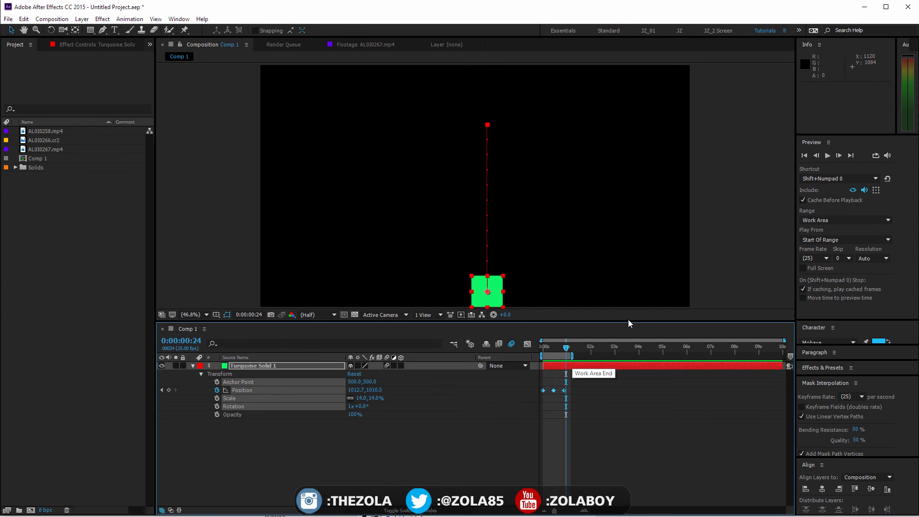
Apply Easy Ease to the three selected Position keyframes and preview the eased motion
right_click(564, 391)
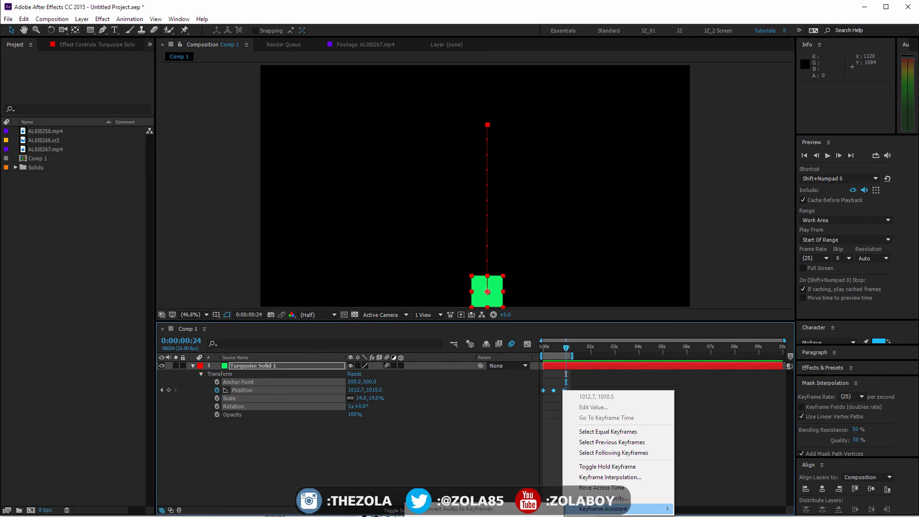
key(F9)
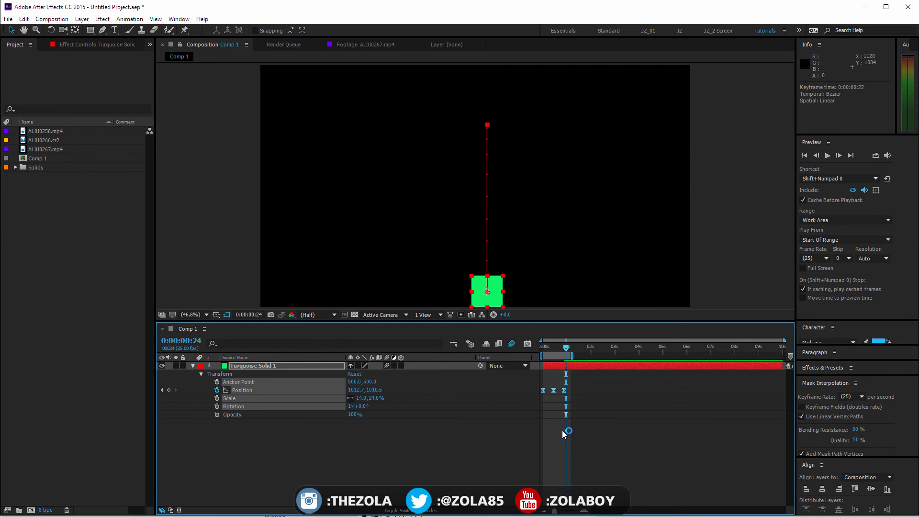
key(space)
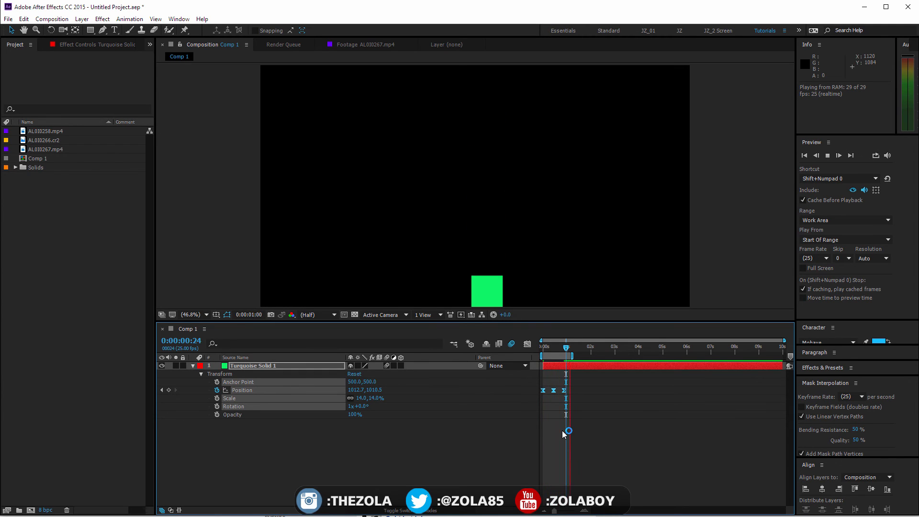
Trim the work area to end at 0:00:00:24 and show the Position speed curve in the Graph Editor
key(space)
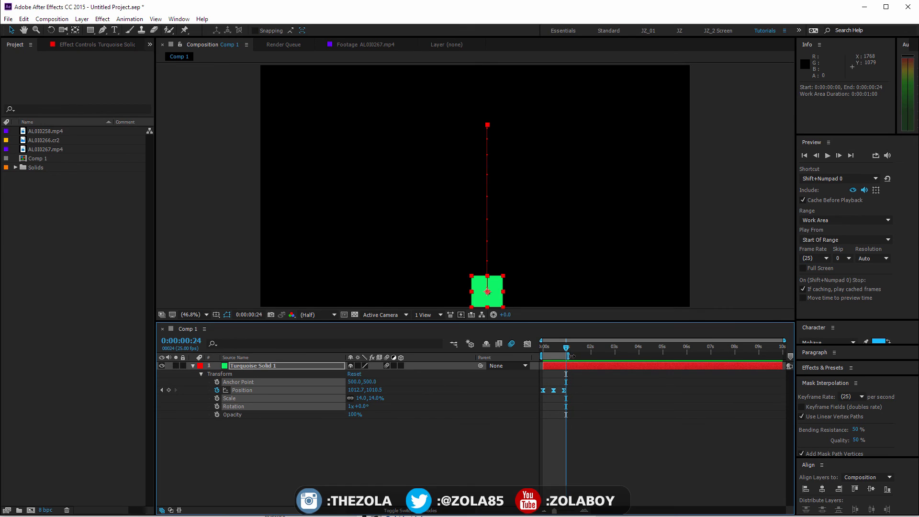
click(527, 344)
mouse_move(554, 513)
mouse_down()
mouse_move(581, 513)
mouse_move(570, 514)
mouse_up()
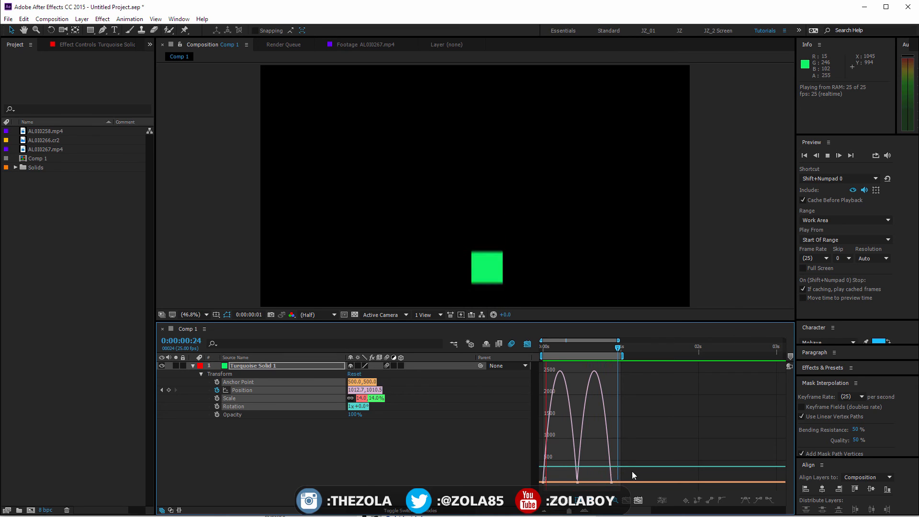
Lengthen the ease handles on both sides of the middle Position keyframe so the speed peaks near the first and last keyframes
drag(627, 475, 581, 481)
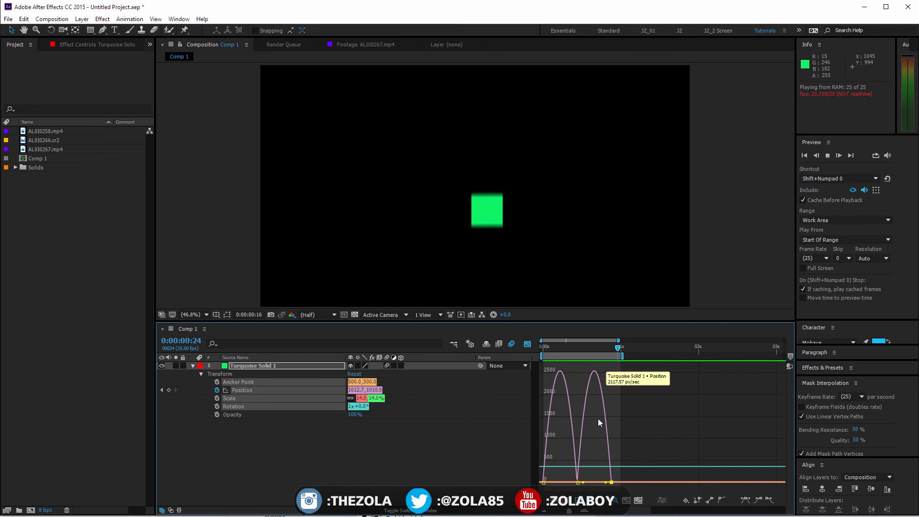
drag(583, 482, 562, 483)
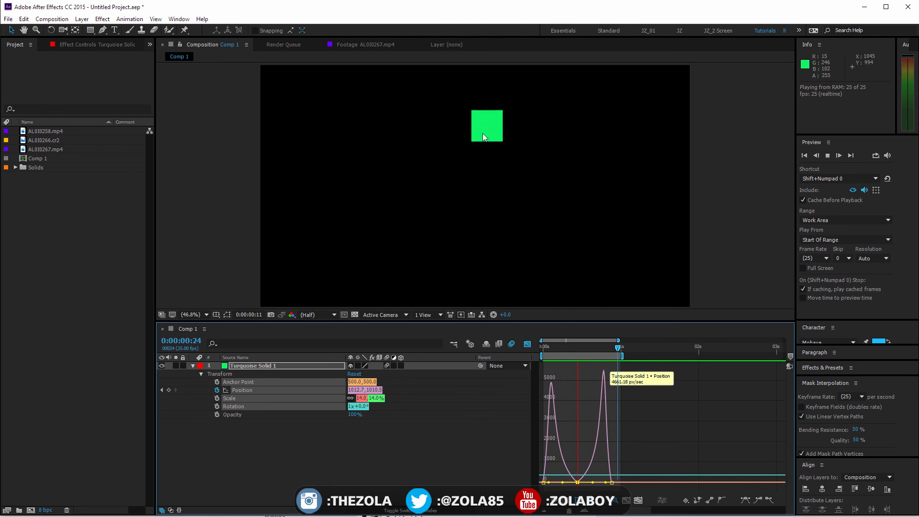
drag(563, 482, 560, 482)
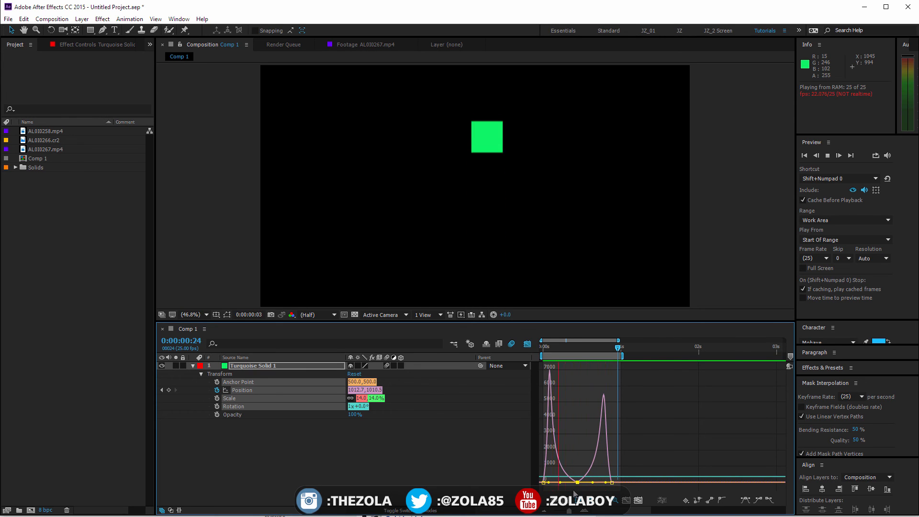
Fine-tune the ease handles of the first and last Position keyframes on the speed graph and return to the keyframe view
drag(548, 482, 552, 482)
click(611, 483)
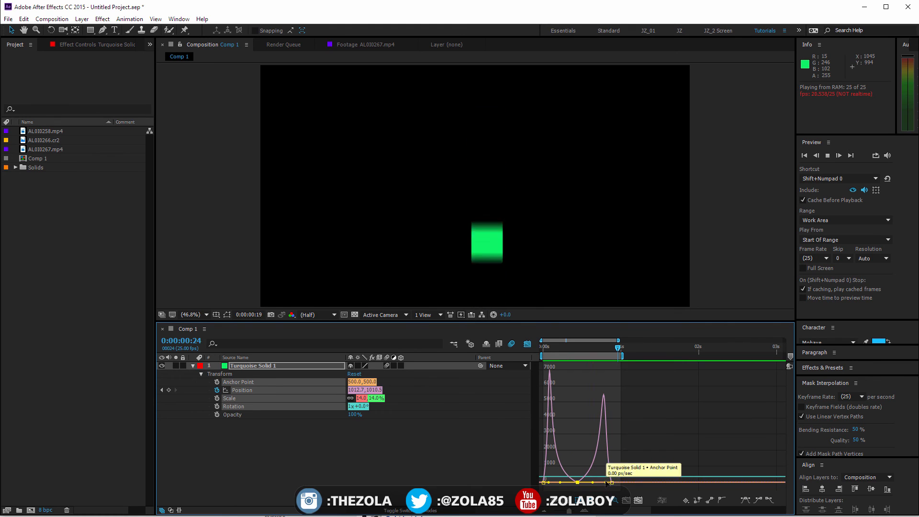
drag(606, 482, 599, 482)
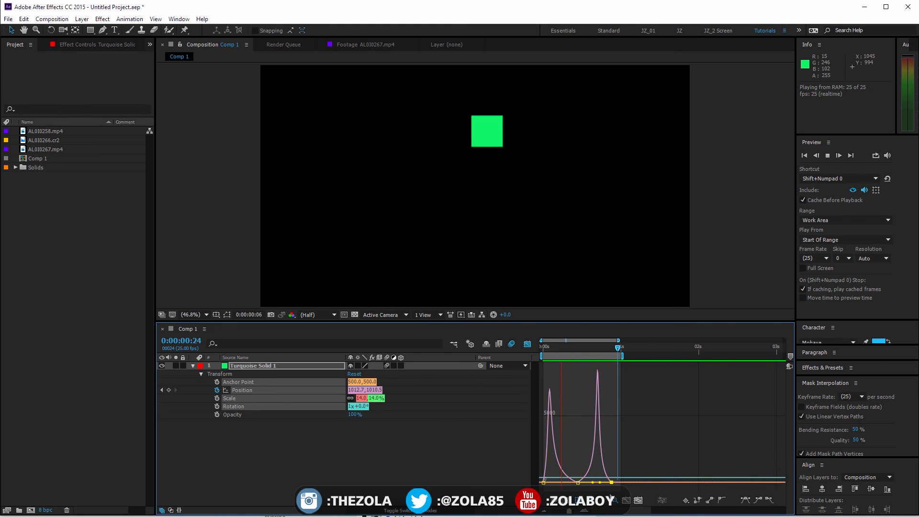
drag(600, 483, 603, 482)
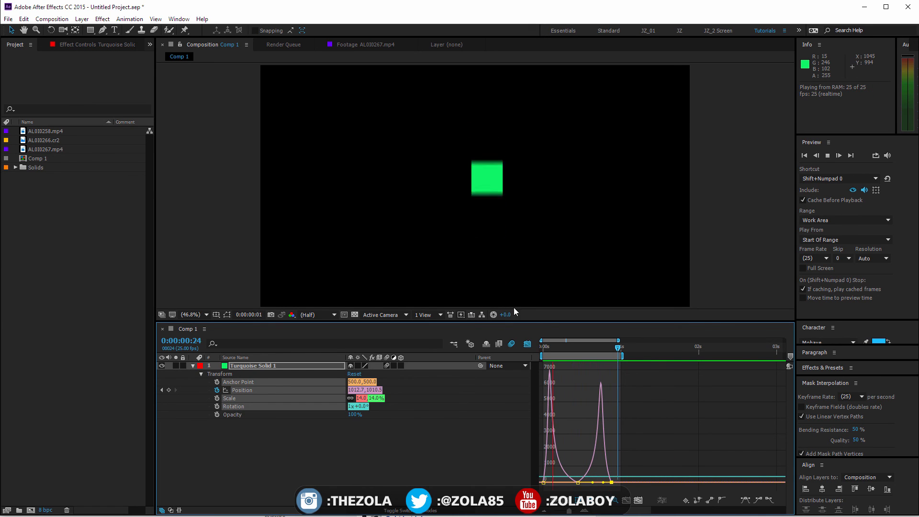
click(527, 344)
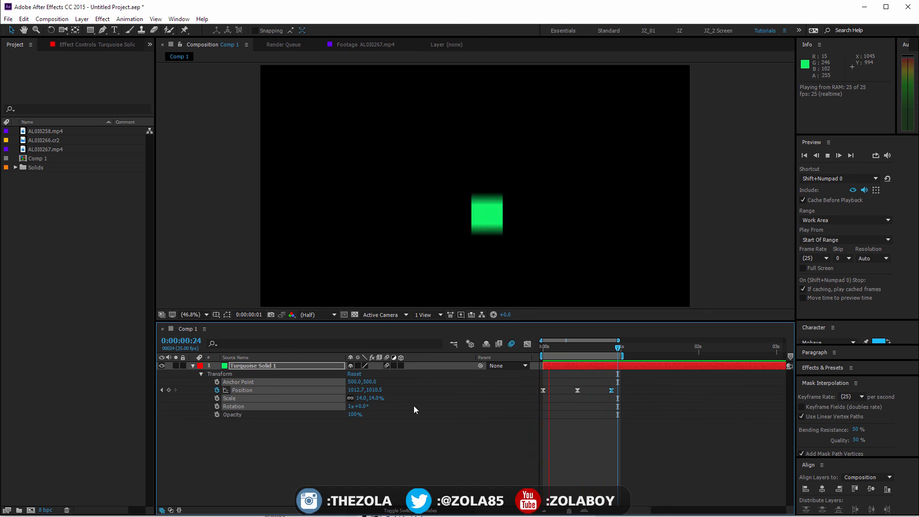
Convert the three Position keyframes to linear and reapply Easy Ease to them
drag(643, 380, 528, 407)
key(space)
ctrl+click(543, 391)
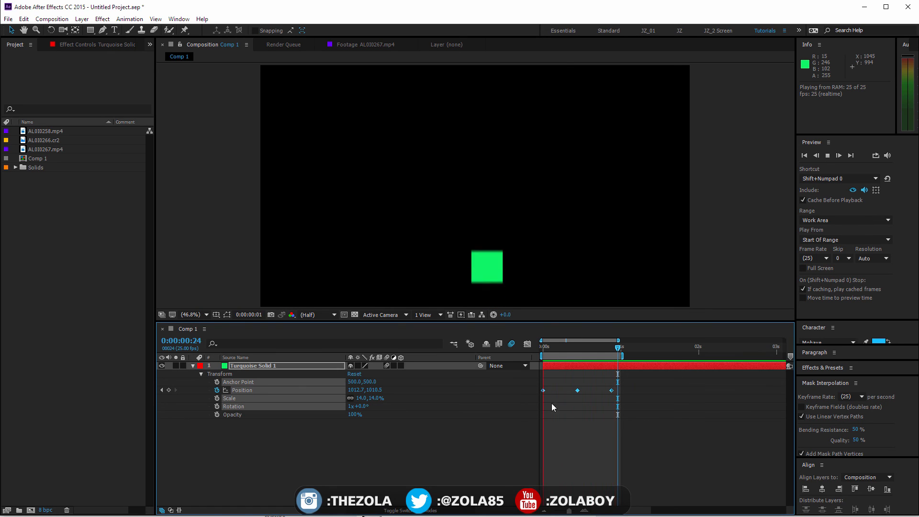
key(F9)
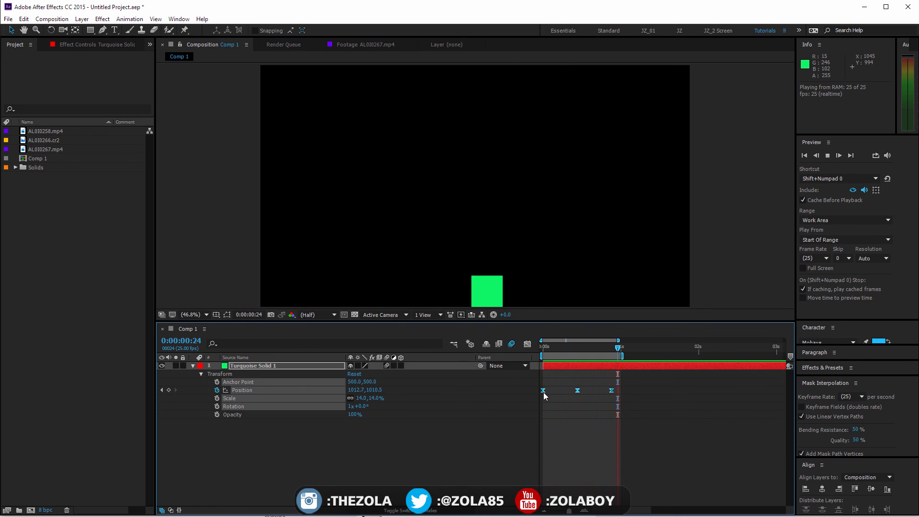
Examine the Position keyframe options and the graph type options for the speed curve, and deselect the layer
right_click(543, 390)
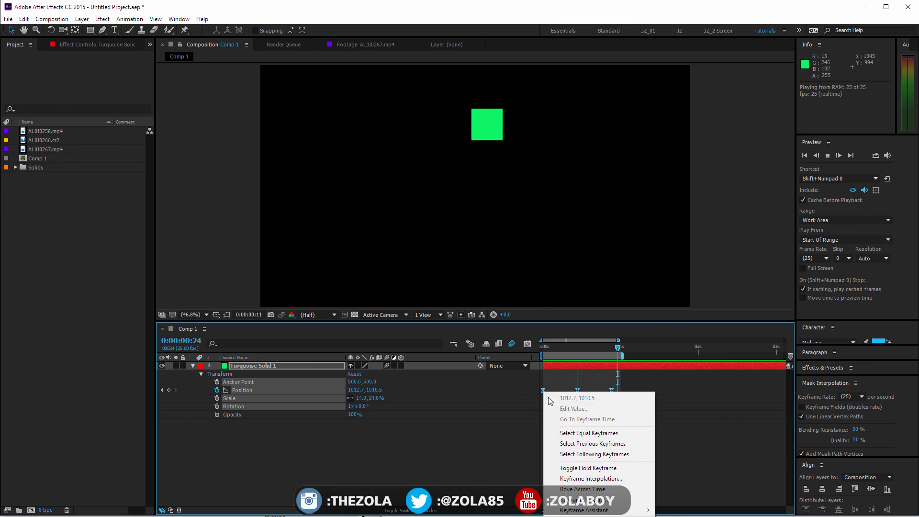
click(527, 344)
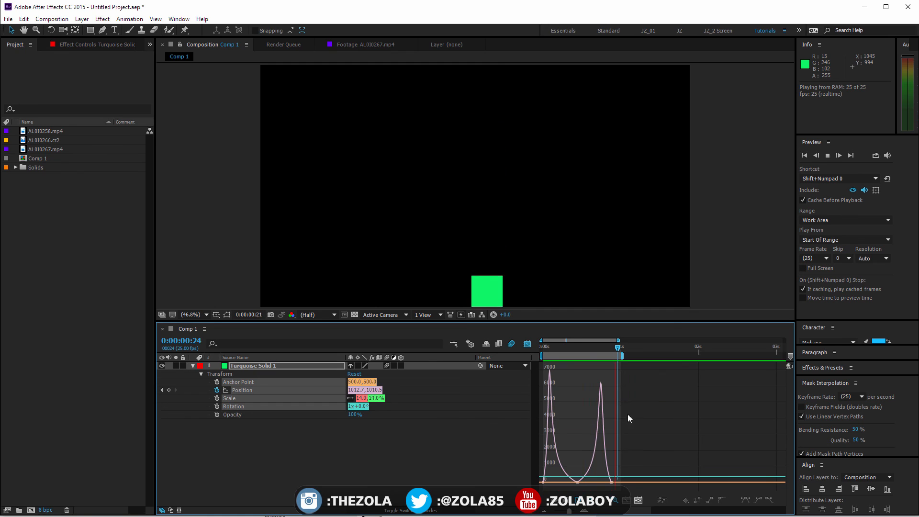
right_click(574, 390)
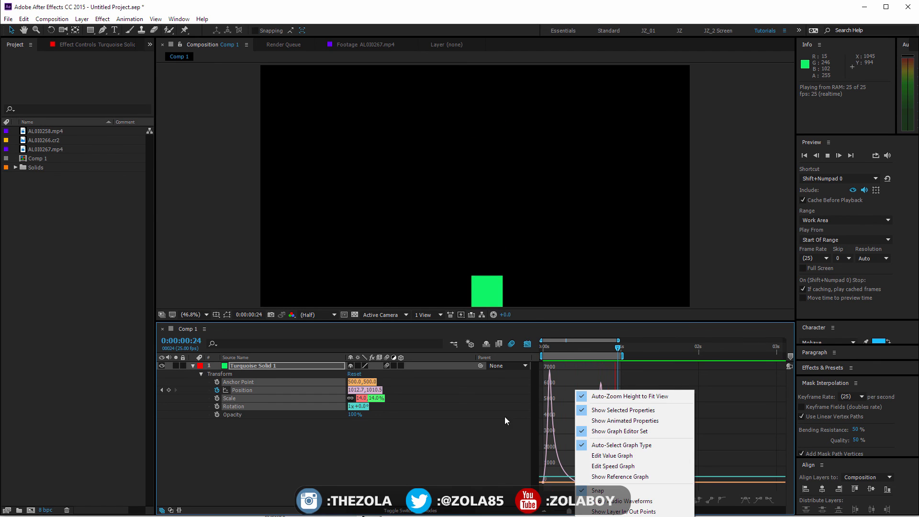
click(372, 453)
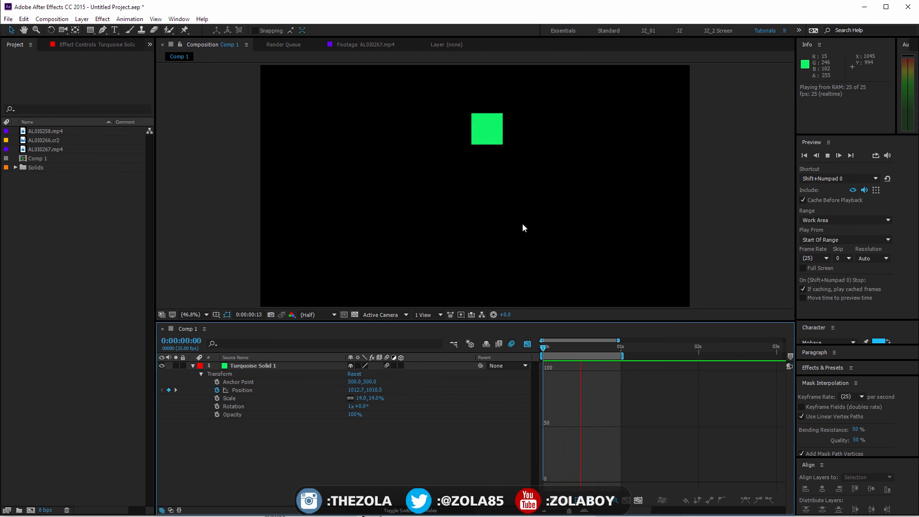
Keyframe the solid's Rotation at 0:00:00:00 and again at 0:00:00:22 with 2 full revolutions, and preview the spin
click(232, 406)
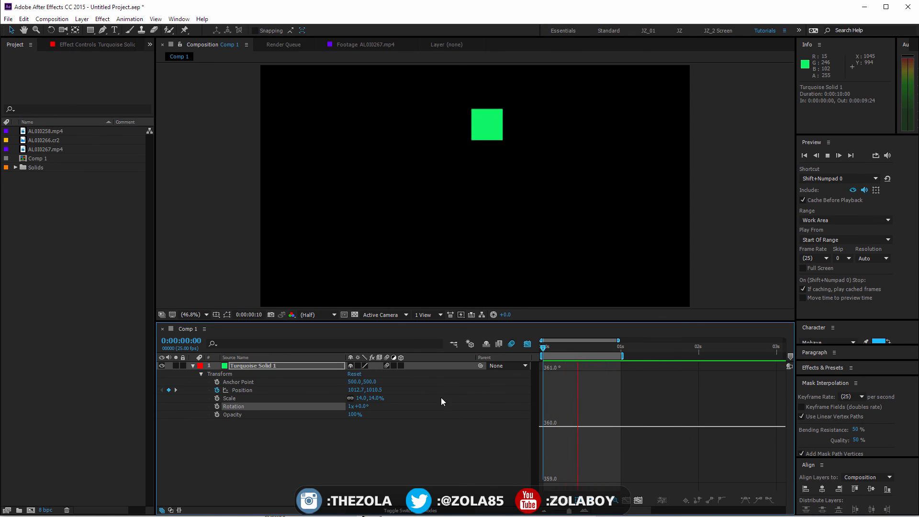
click(527, 344)
click(216, 407)
drag(570, 349, 611, 355)
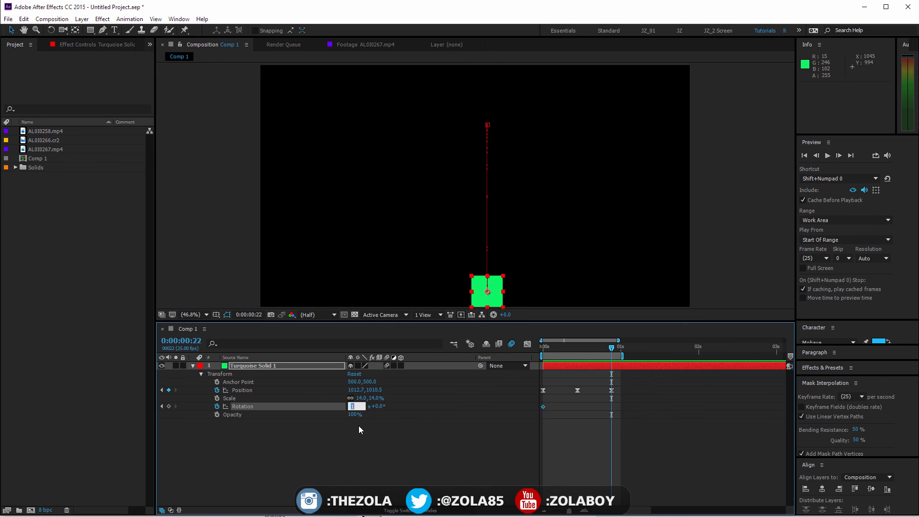
click(431, 438)
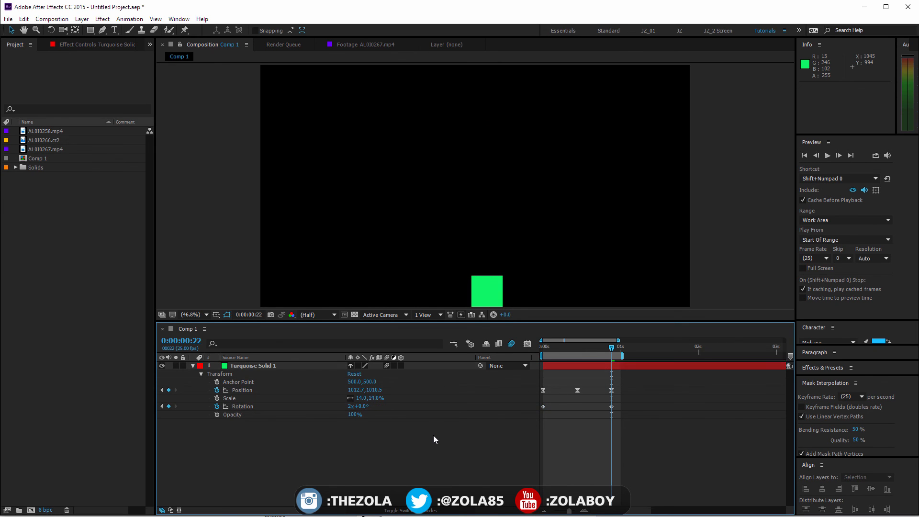
key(space)
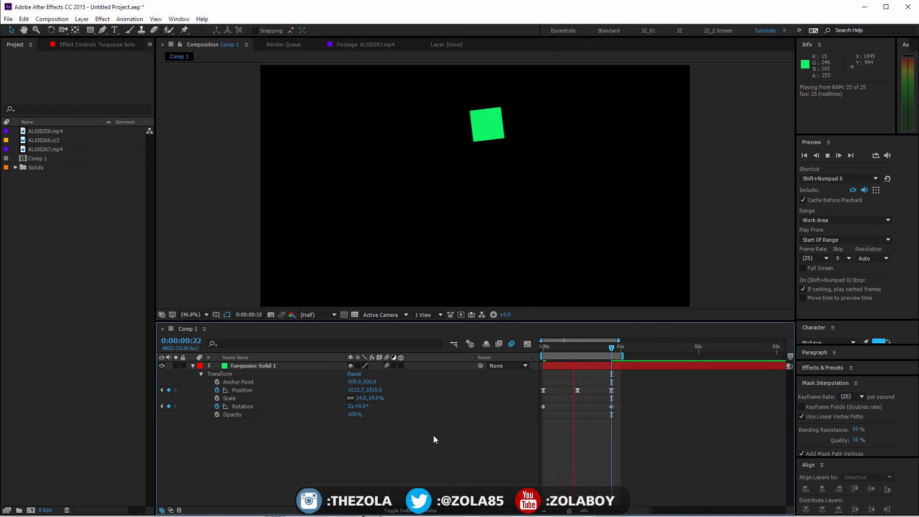
Apply Easy Ease to both Rotation keyframes
drag(642, 397, 537, 418)
right_click(543, 407)
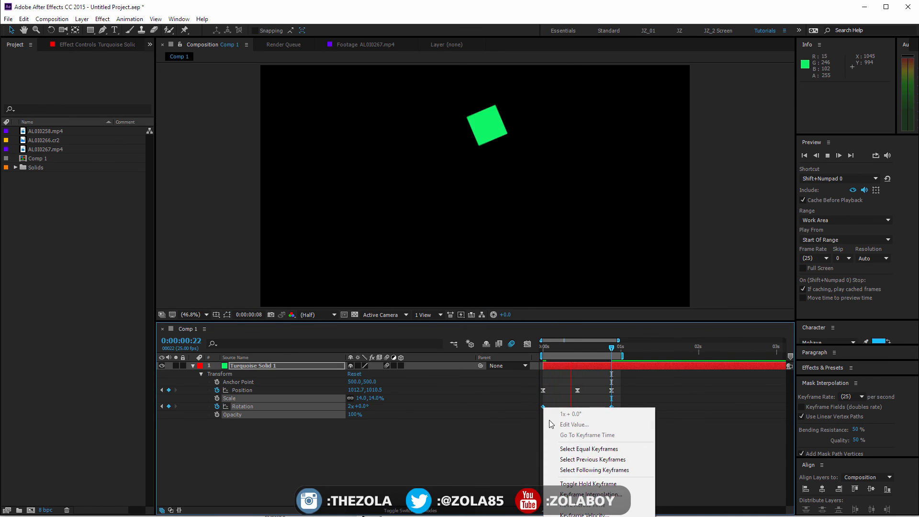
key(F9)
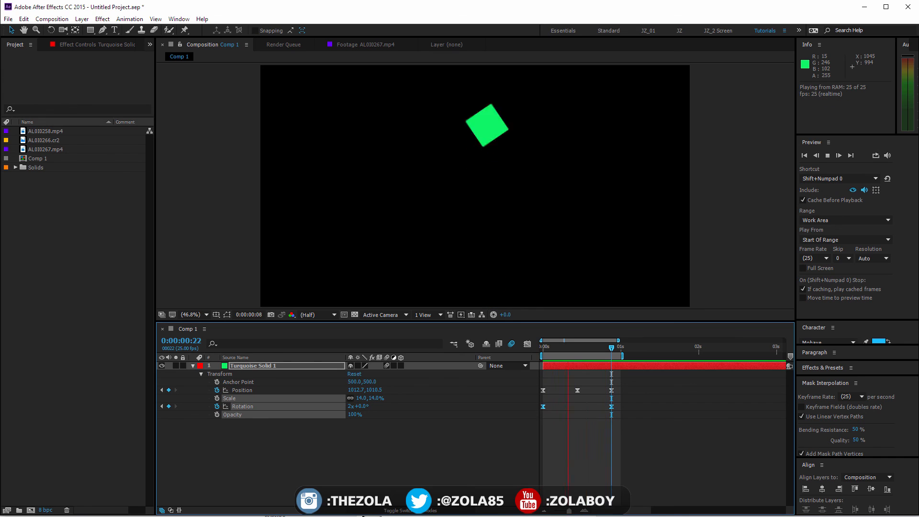
Lengthen the ease handles of both Rotation keyframes on the value graph for a steeper S-curve and return to the keyframe view
click(527, 344)
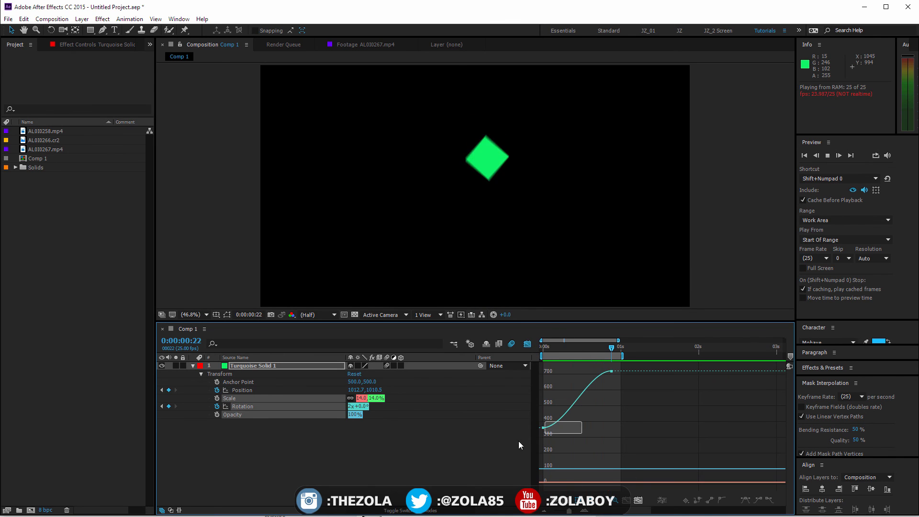
drag(566, 429, 577, 428)
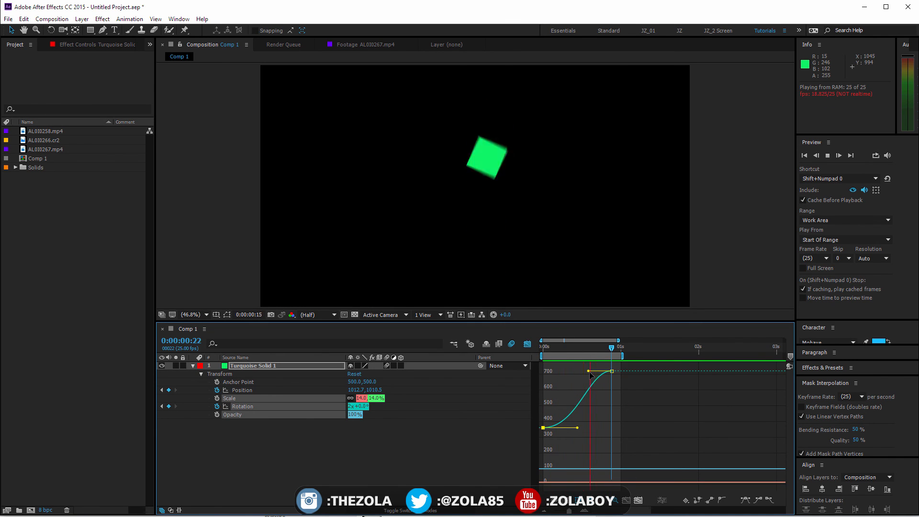
drag(584, 369, 569, 371)
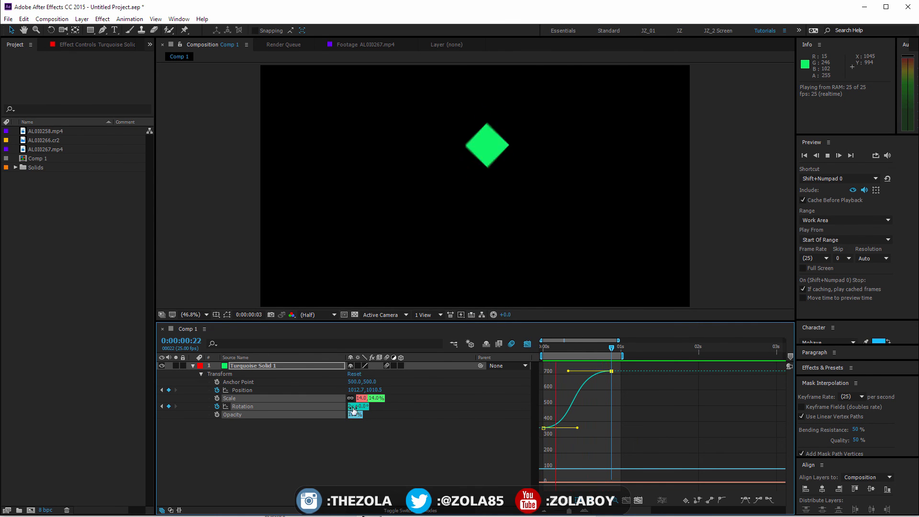
key(shift+F3)
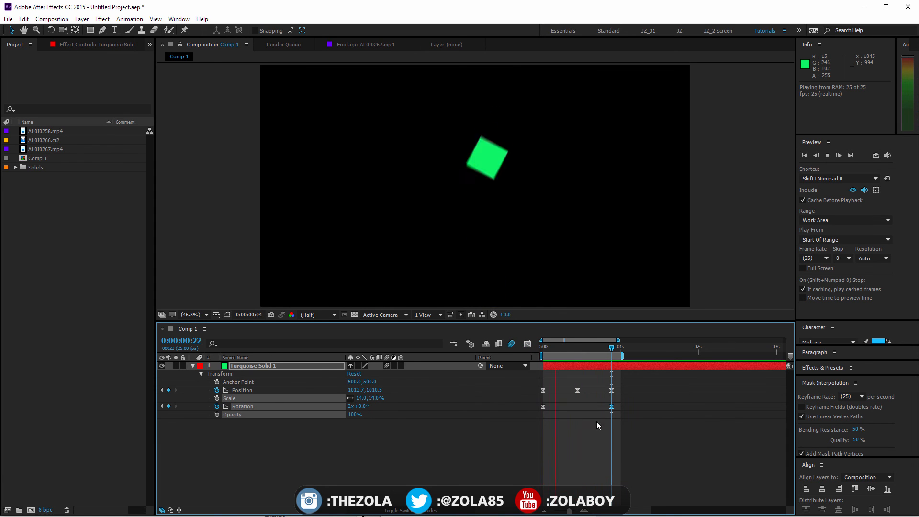